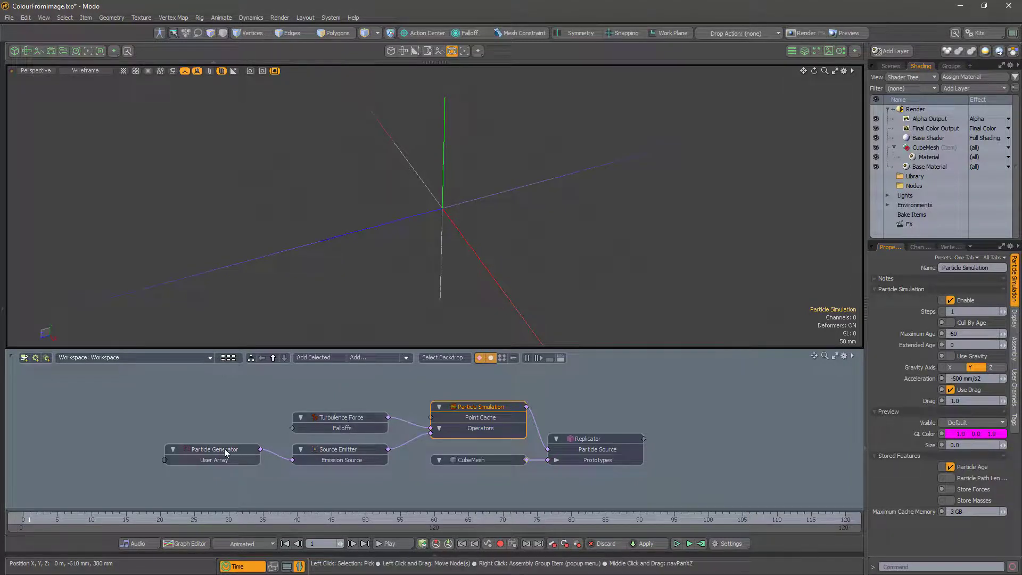
Step: Review the Particle Generator, Source Emitter, Replicator and Turbulence Force settings, including the emitter's Pulse animation curve
click(226, 452)
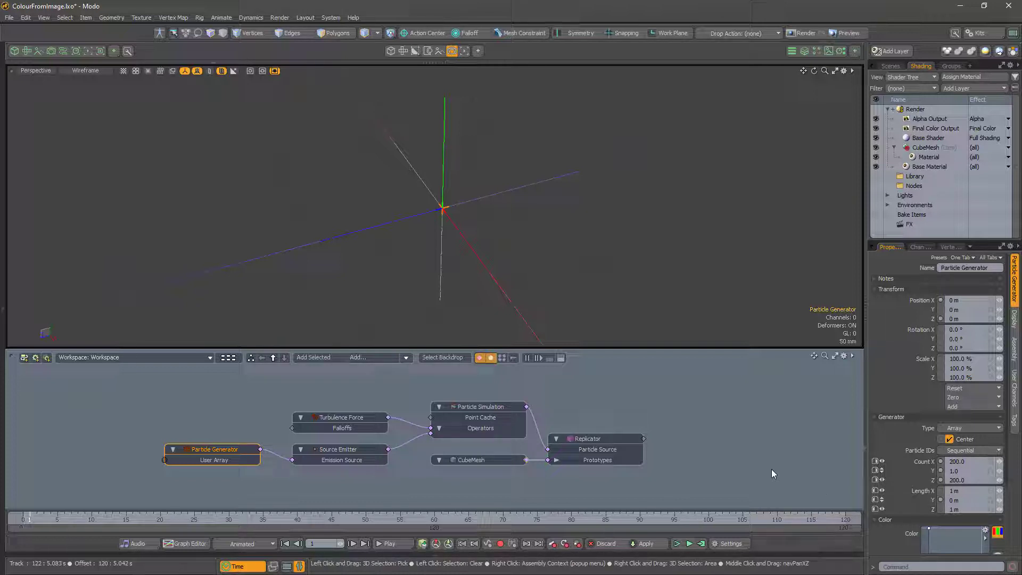
click(356, 450)
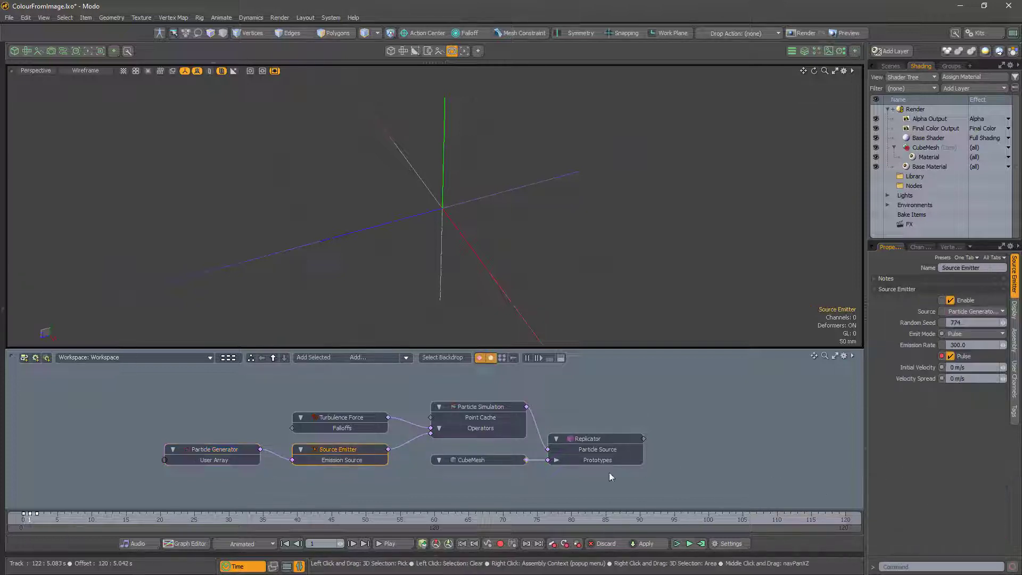
click(187, 543)
key(alt)
alt+drag(654, 407, 429, 396)
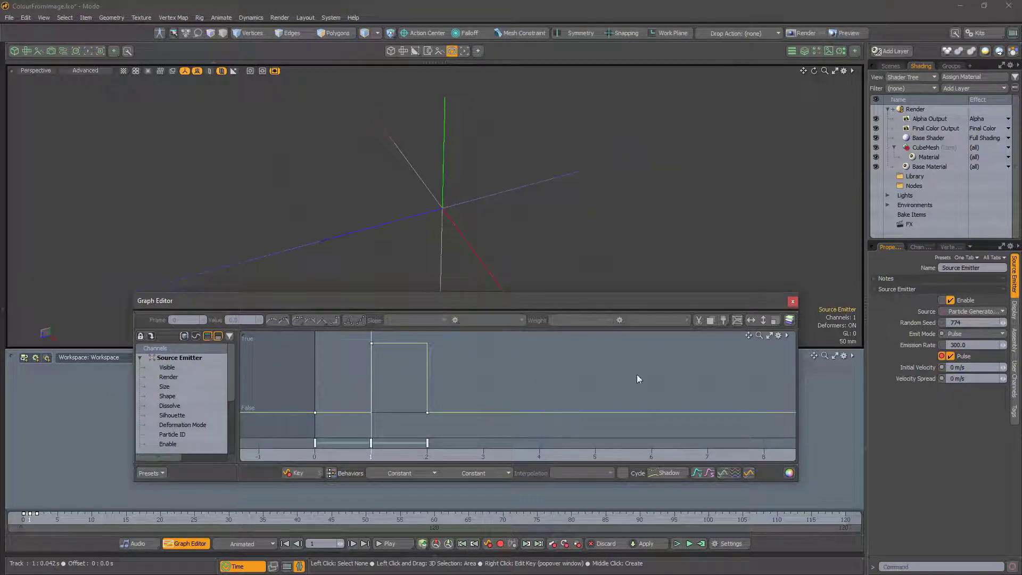
click(792, 301)
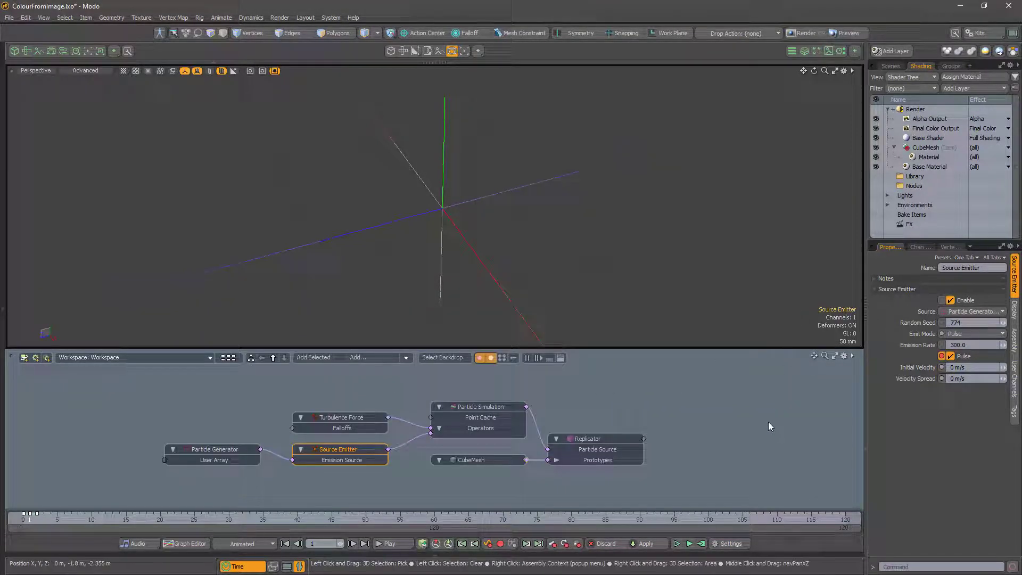
click(583, 447)
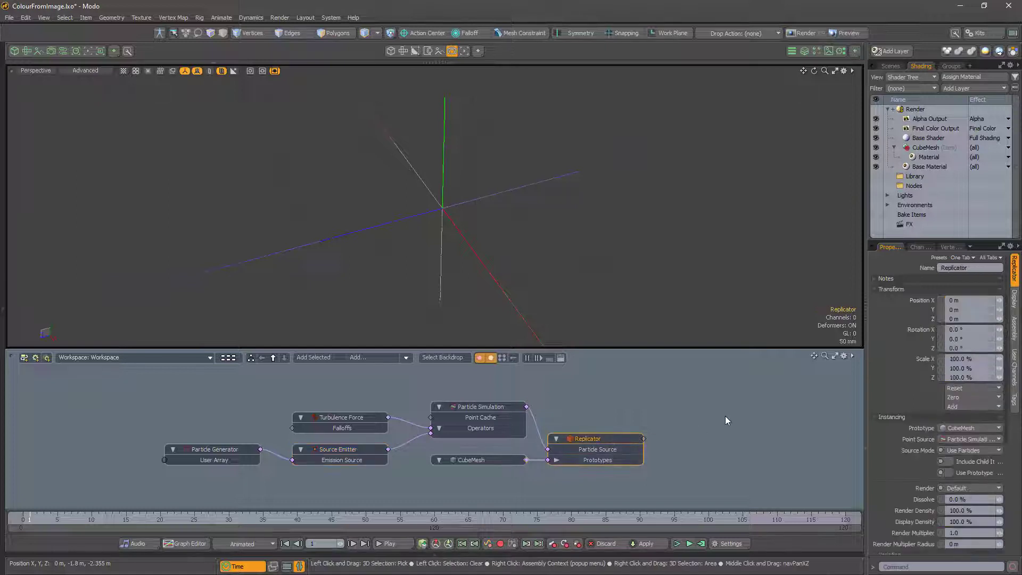
click(355, 419)
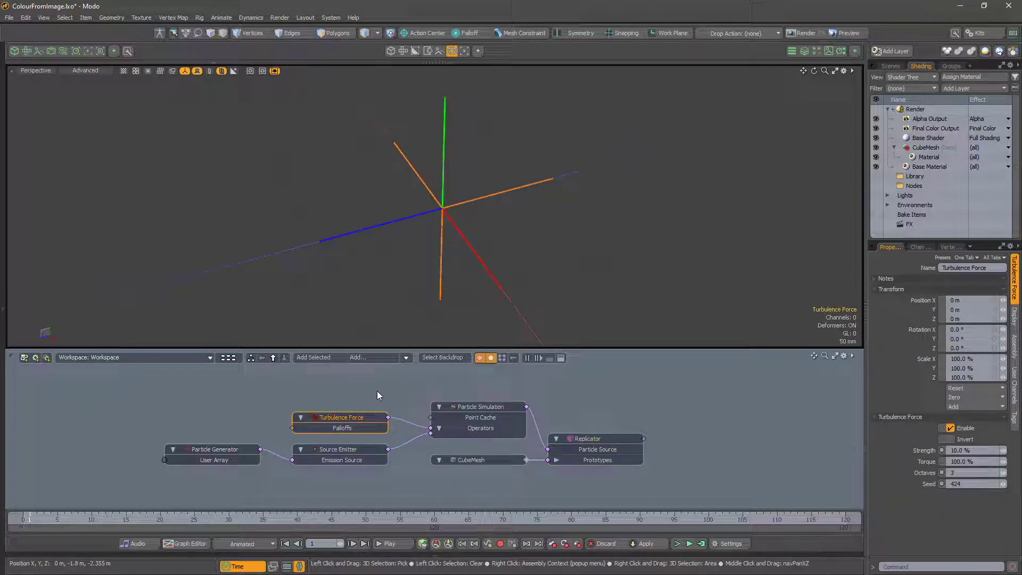
Step: Calculate the particle simulation and play it back, stopping at frame 72
click(701, 543)
click(558, 297)
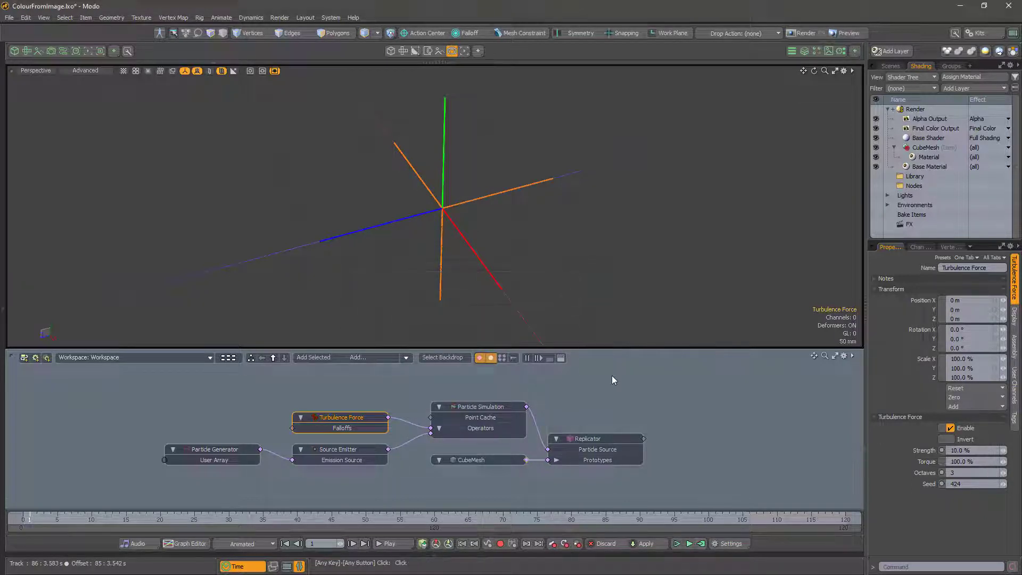
click(388, 544)
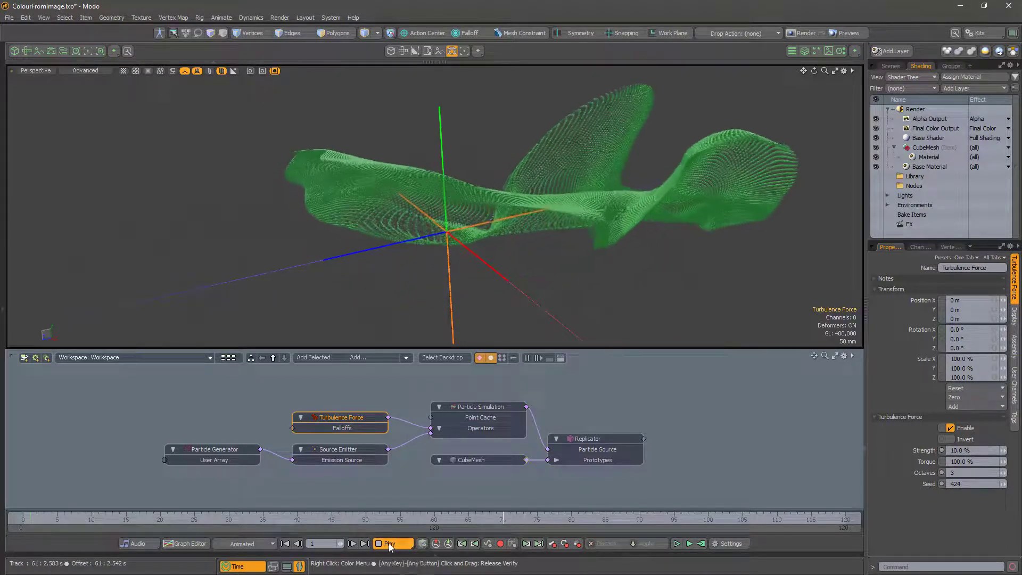
click(388, 543)
Step: Add a Particle Operator to the schematic above the Turbulence Force node and set its type to New
click(364, 359)
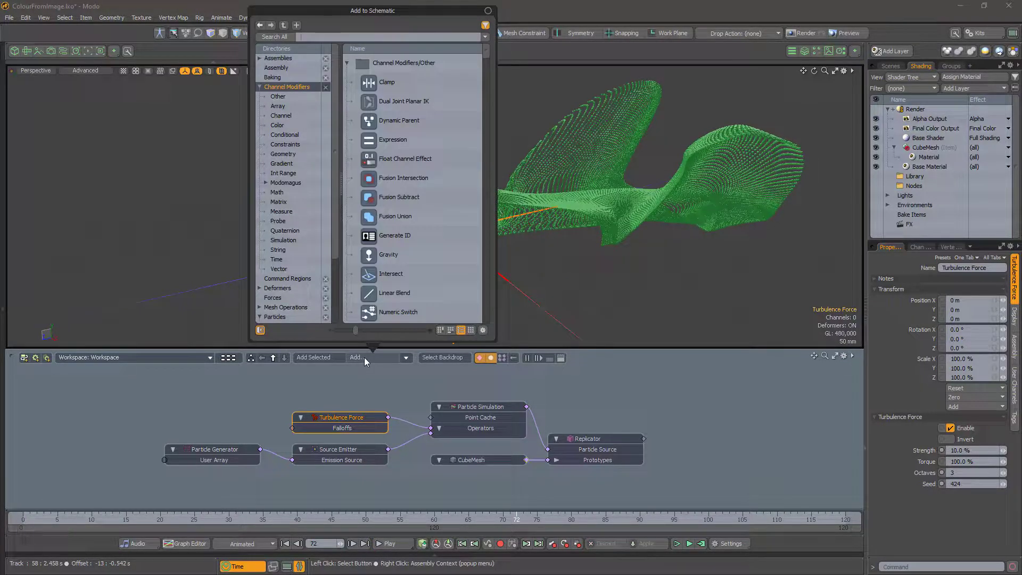
text(particle o)
key(Return)
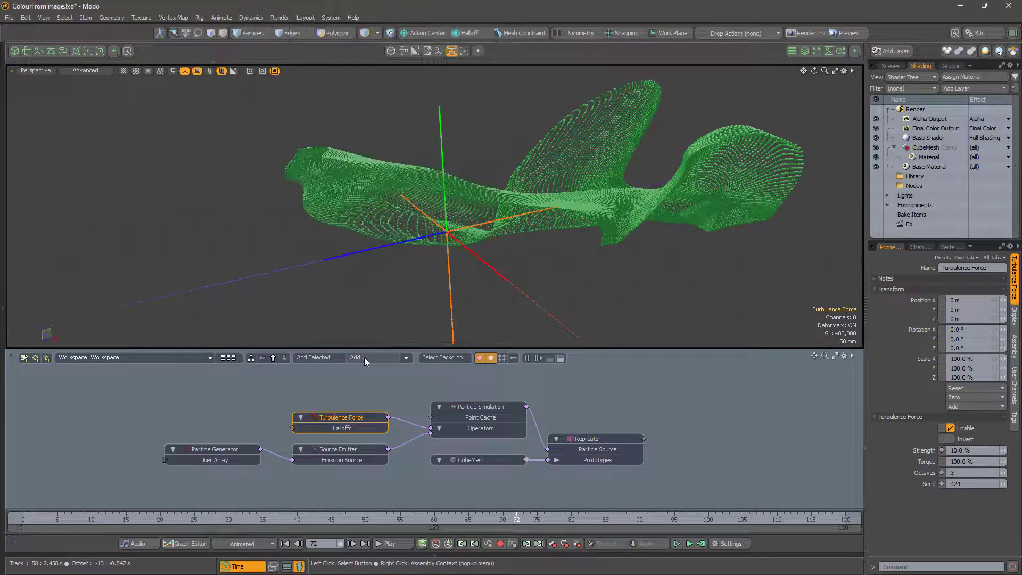
drag(411, 394, 317, 371)
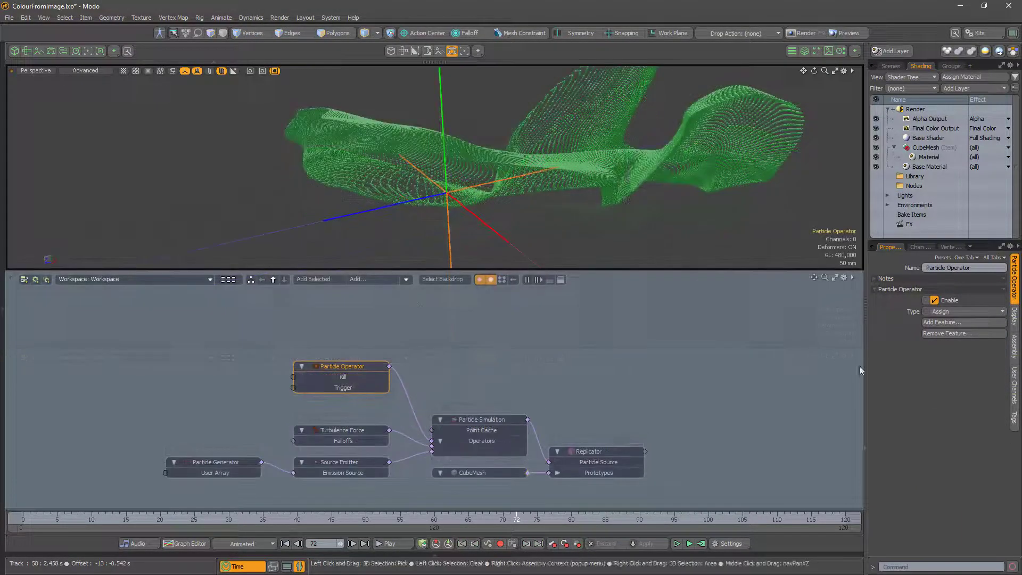
click(955, 312)
click(959, 329)
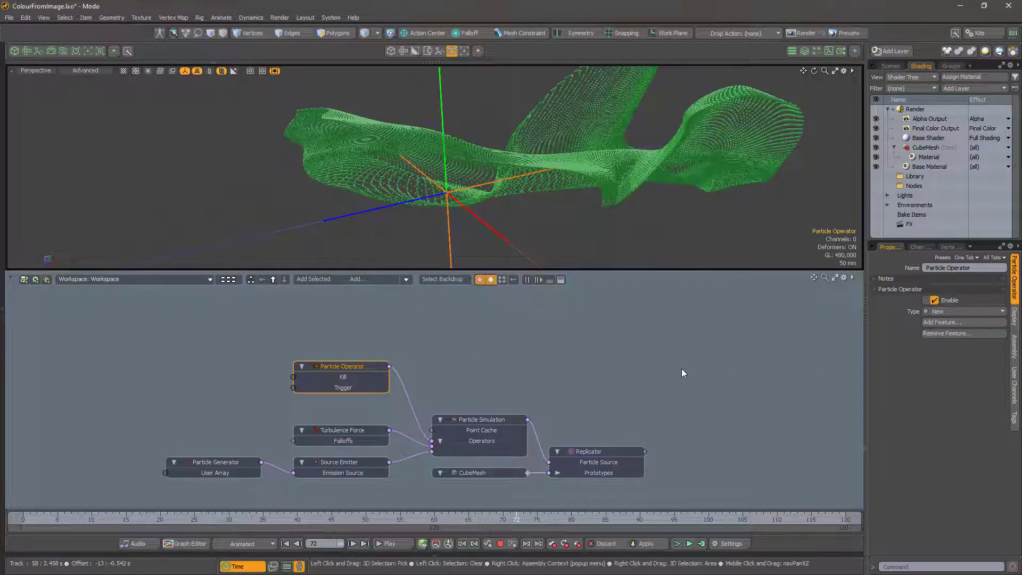
Step: Add the Position (Read Only) and Color particle features to the Particle Operator
right_click(351, 364)
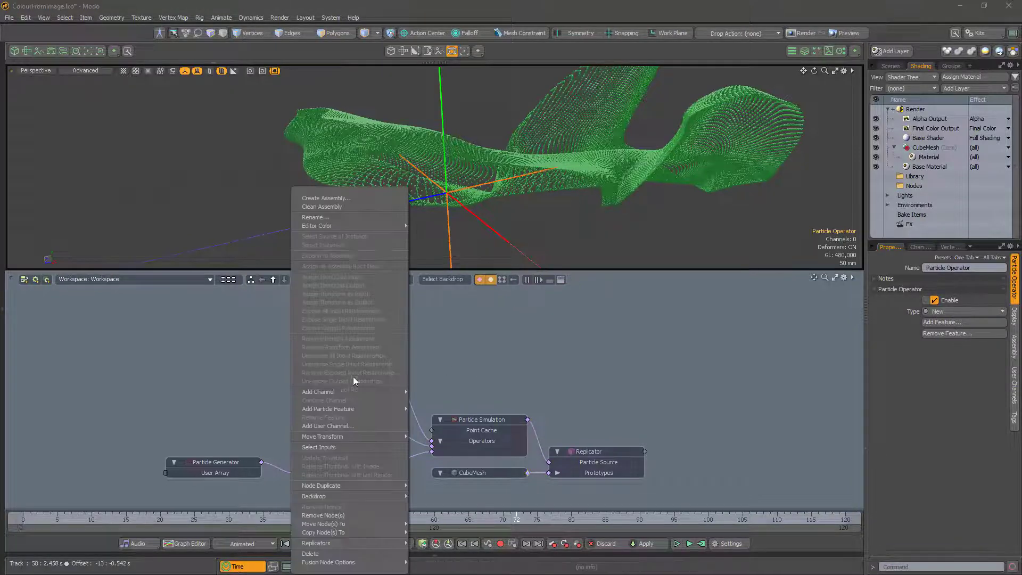
mouse_move(350, 409)
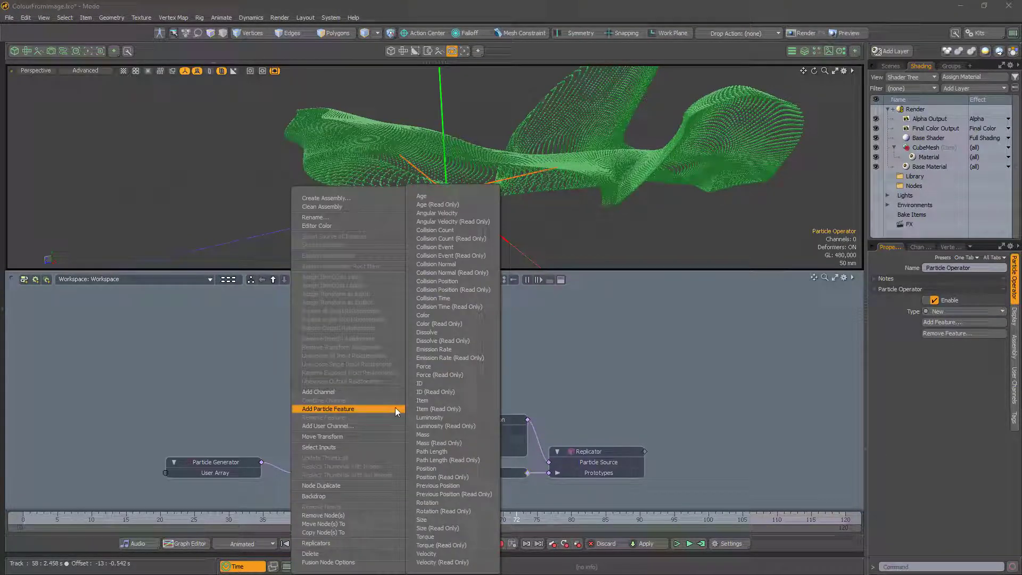
click(444, 477)
right_click(349, 374)
mouse_move(351, 409)
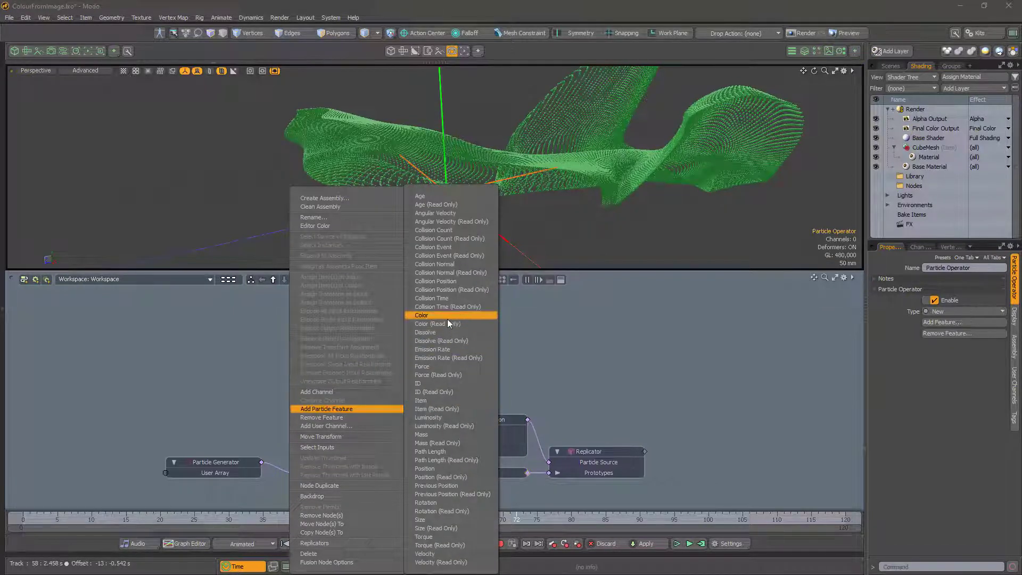
click(428, 315)
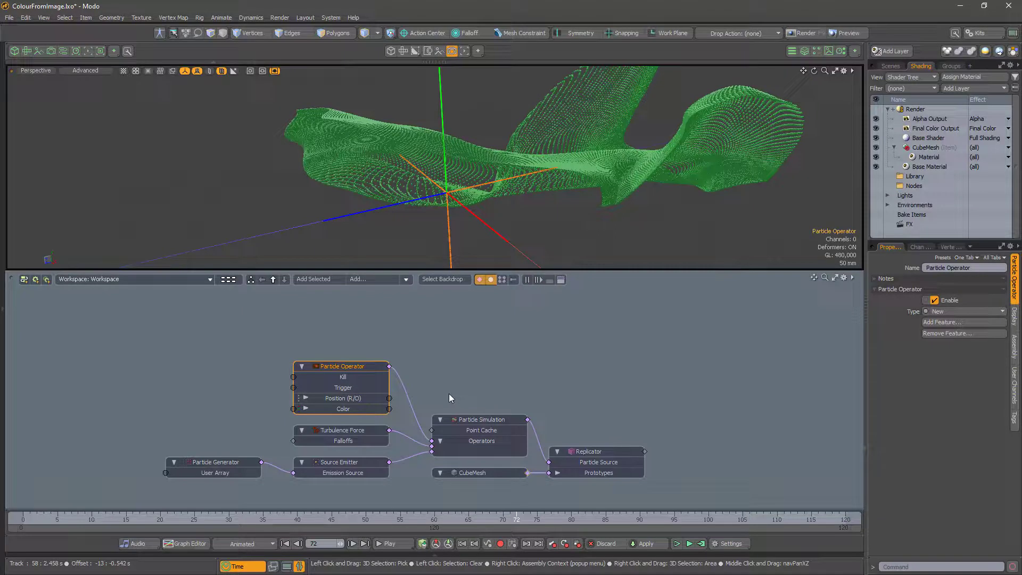
Step: Add a Falloff Probe to the schematic and place it in the free space above the particle nodes
click(372, 279)
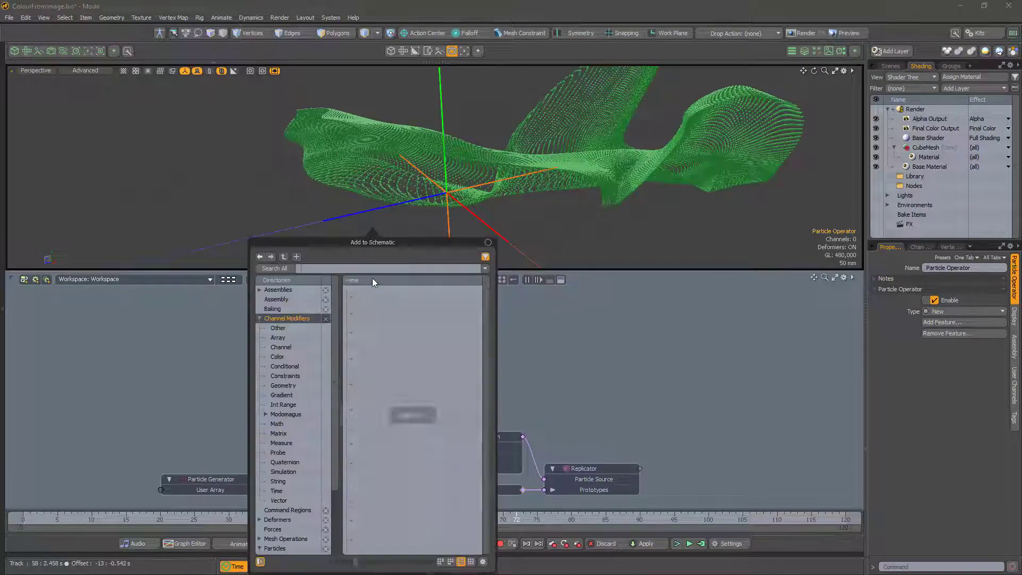
text(falloff)
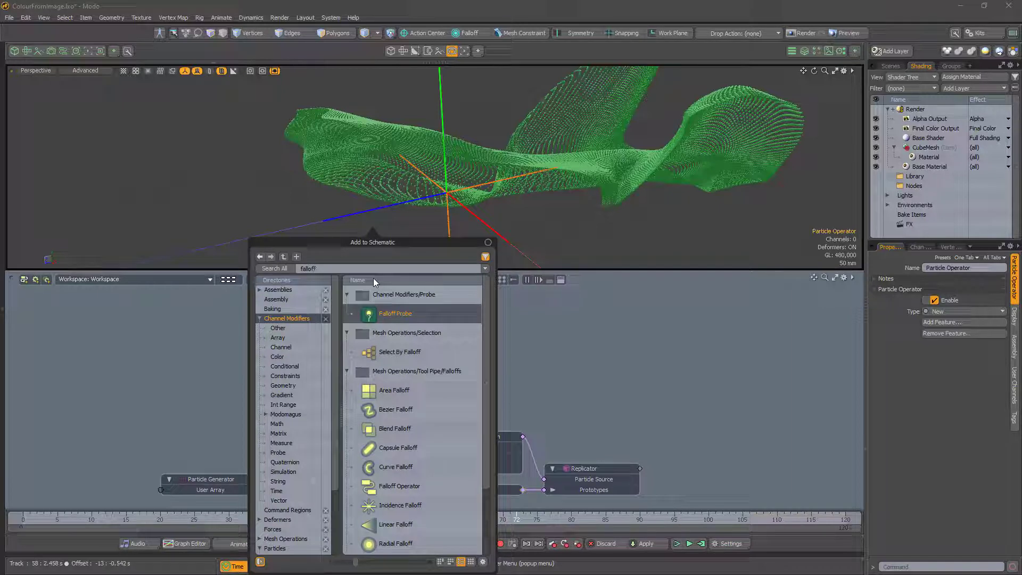
double_click(398, 313)
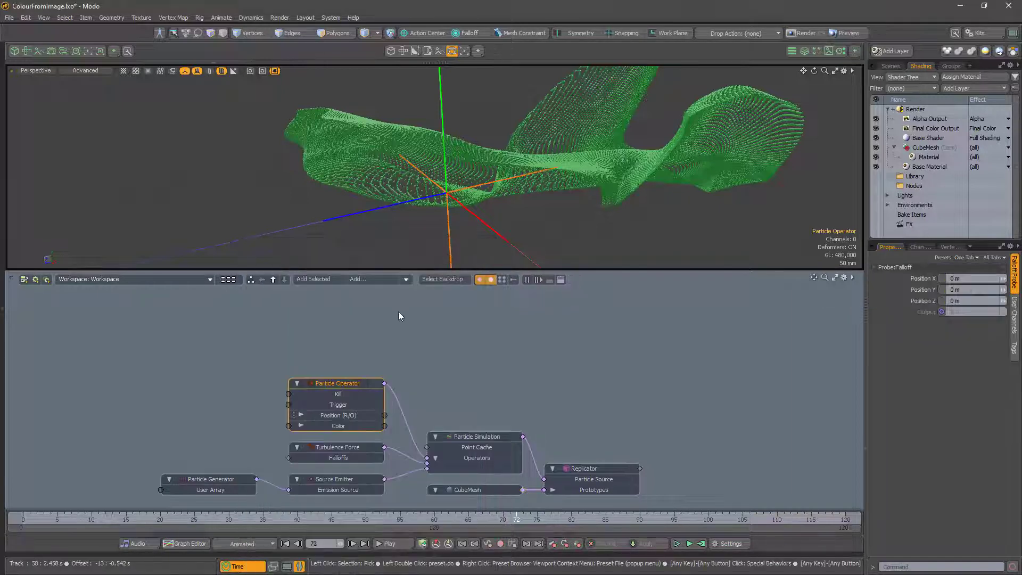
drag(508, 352, 521, 301)
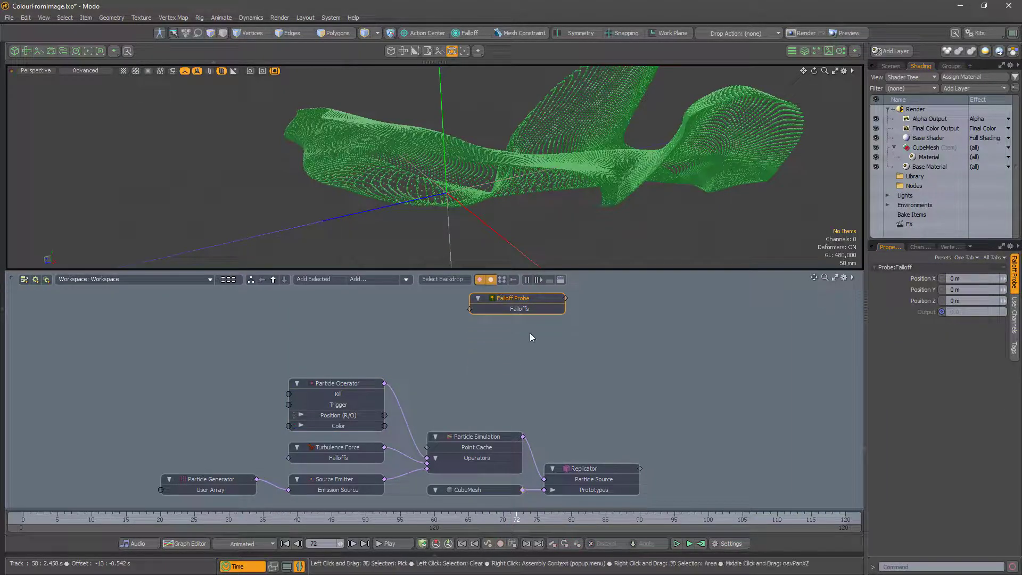
middle_drag(538, 352, 543, 397)
drag(540, 348, 540, 316)
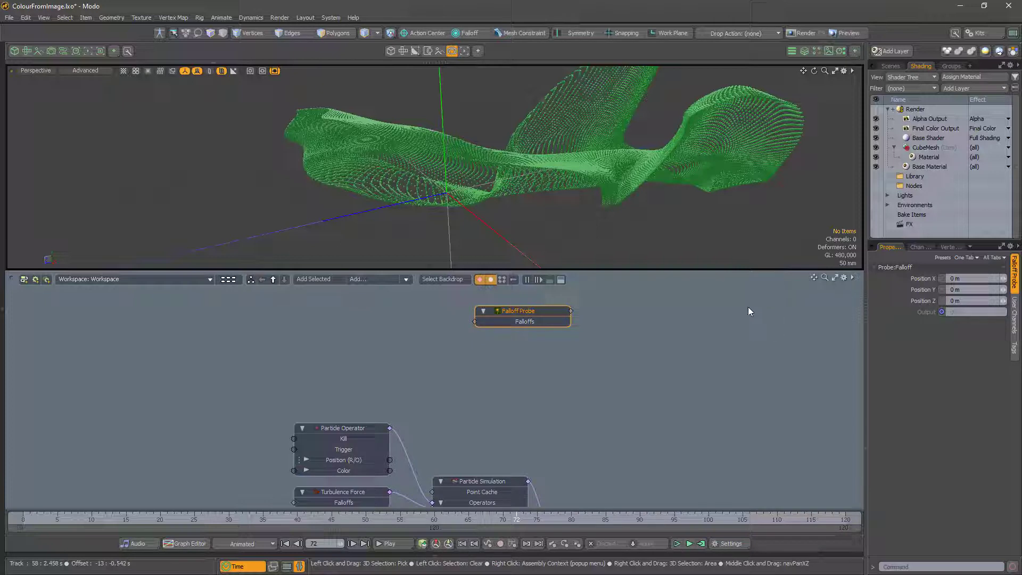
Step: Duplicate the Falloff Probe twice, stack the copies below it, and expose the Position and Output channels on all three probes
right_click(535, 312)
mouse_move(532, 485)
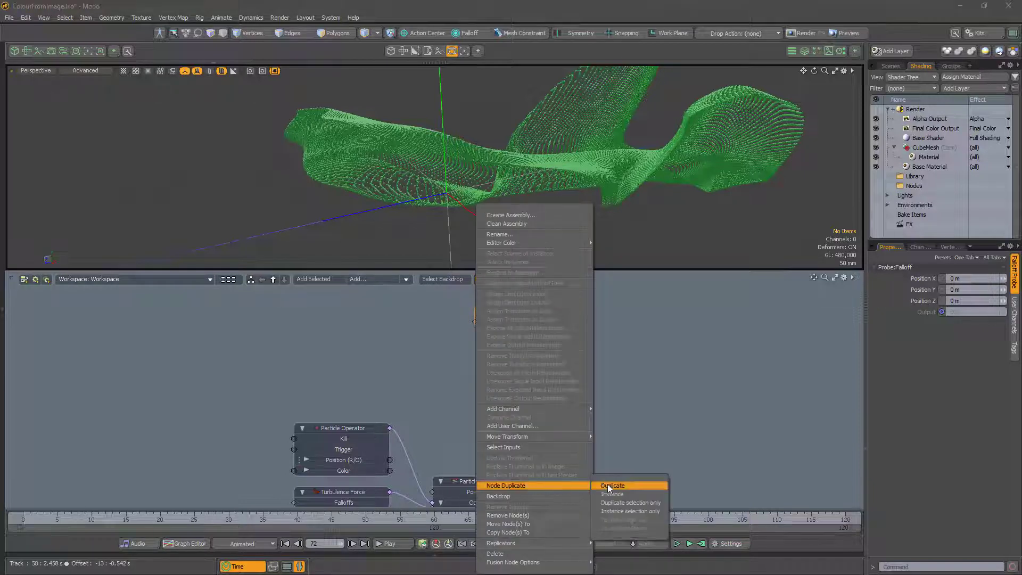
click(608, 484)
drag(531, 308, 535, 394)
right_click(537, 343)
click(608, 484)
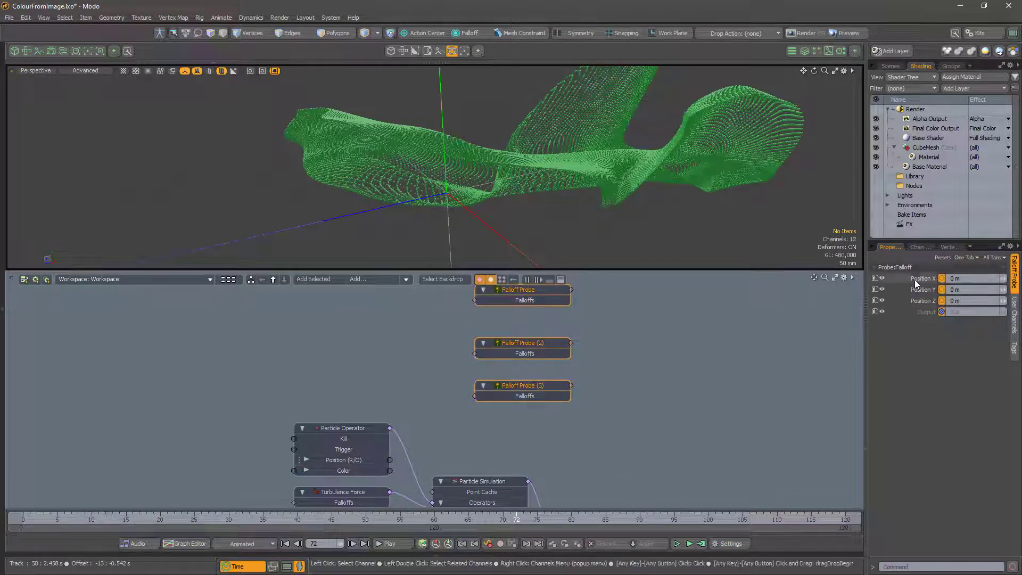
click(594, 358)
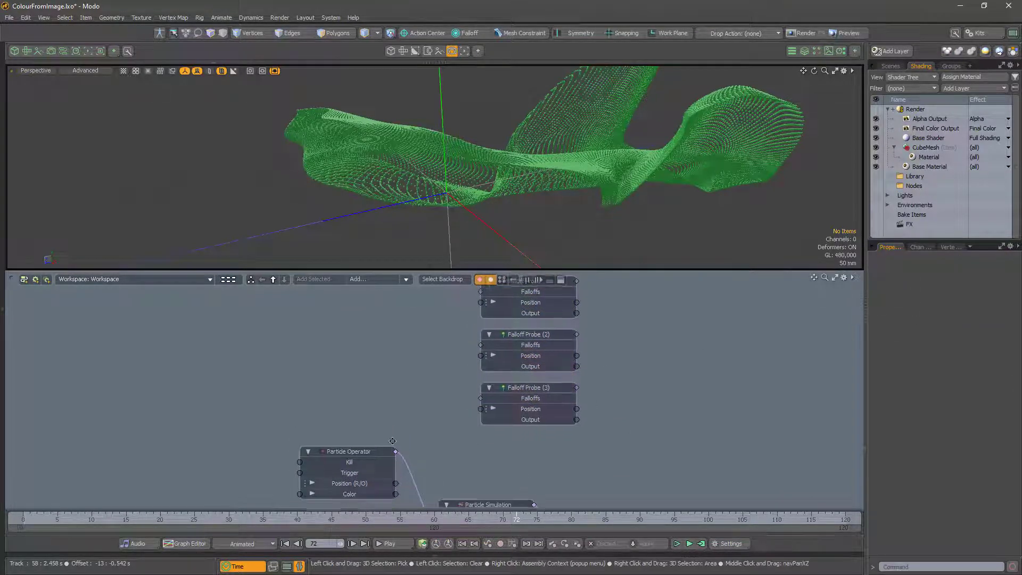
Step: Split the Particle Operator's Color into a separate node beside the probes and link the three probe outputs to Color R, G and B
right_click(358, 485)
click(361, 418)
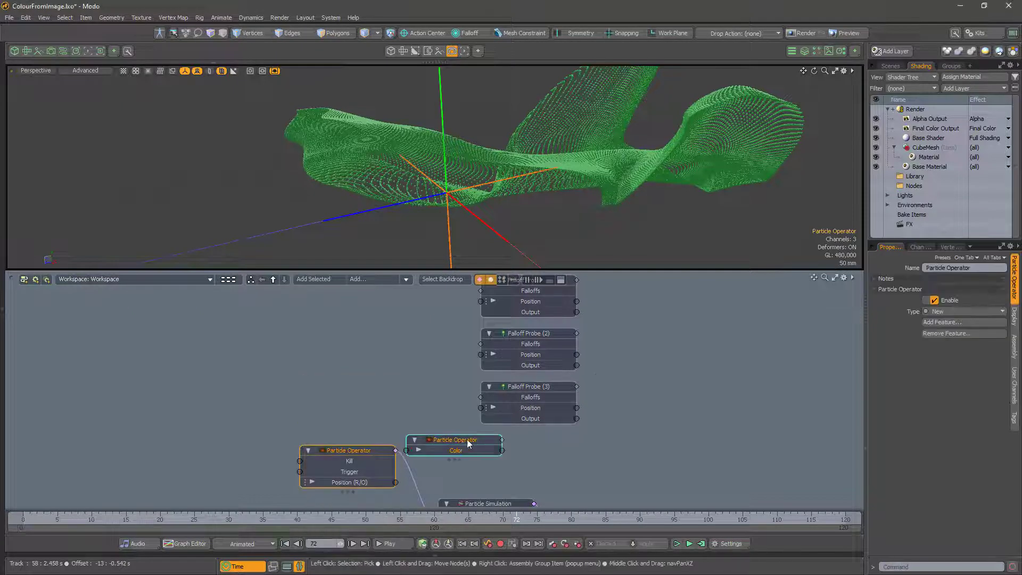
drag(442, 442, 669, 339)
drag(576, 312, 630, 344)
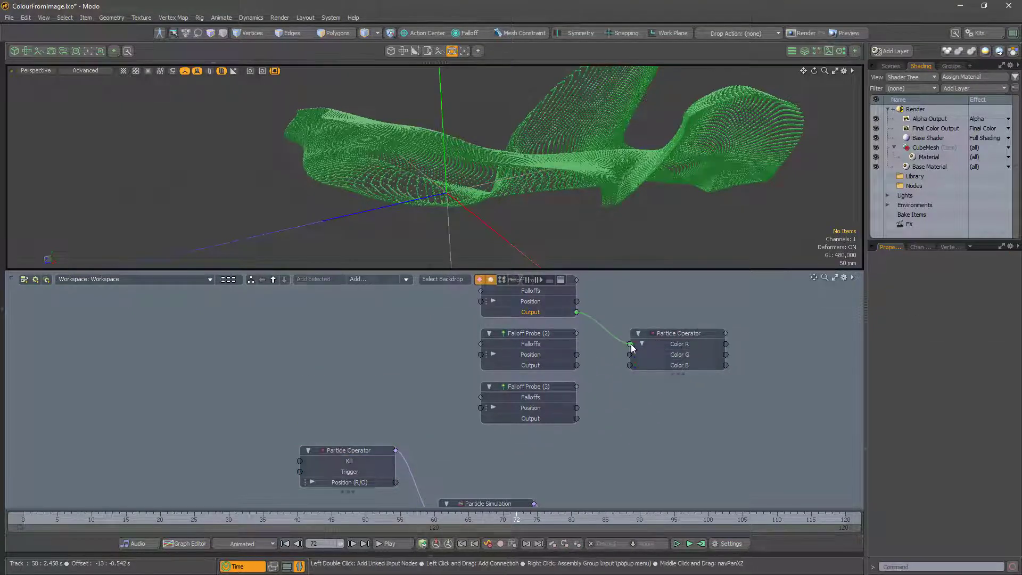
drag(577, 365, 630, 366)
Step: Link the Particle Operator's read-only Position to the Position input of all three Falloff Probes at once
click(527, 302)
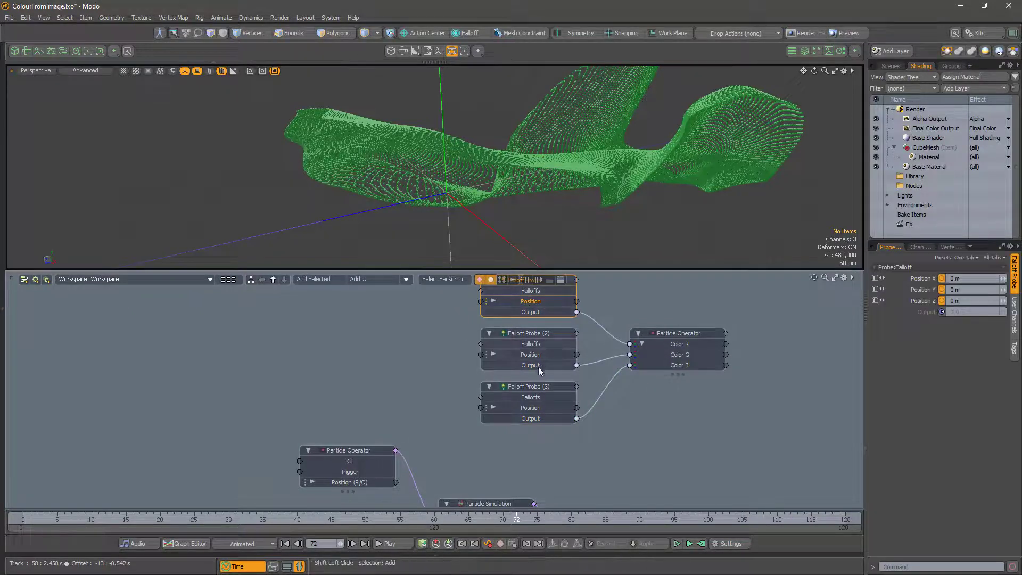
shift+click(522, 410)
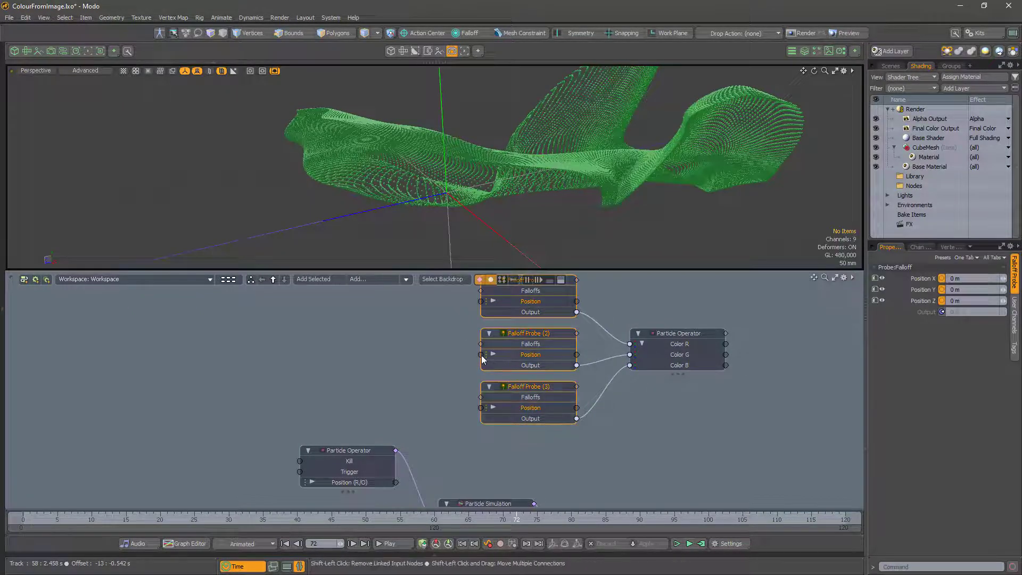
drag(480, 355, 397, 482)
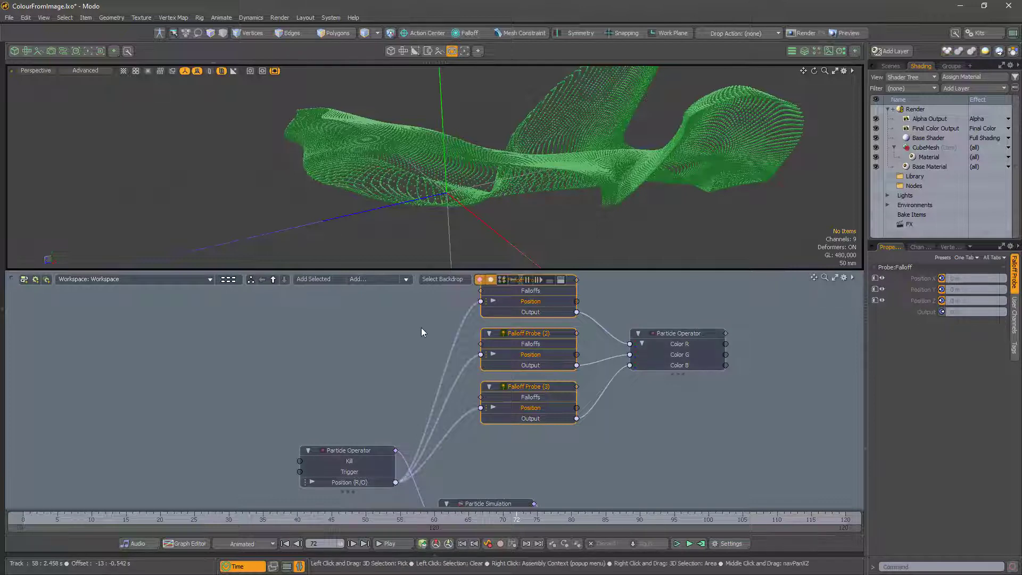
Step: Add a Texture Falloff beside the first probe and duplicate it twice, aligning each copy with its Falloff Probe
middle_drag(399, 352, 408, 389)
click(365, 279)
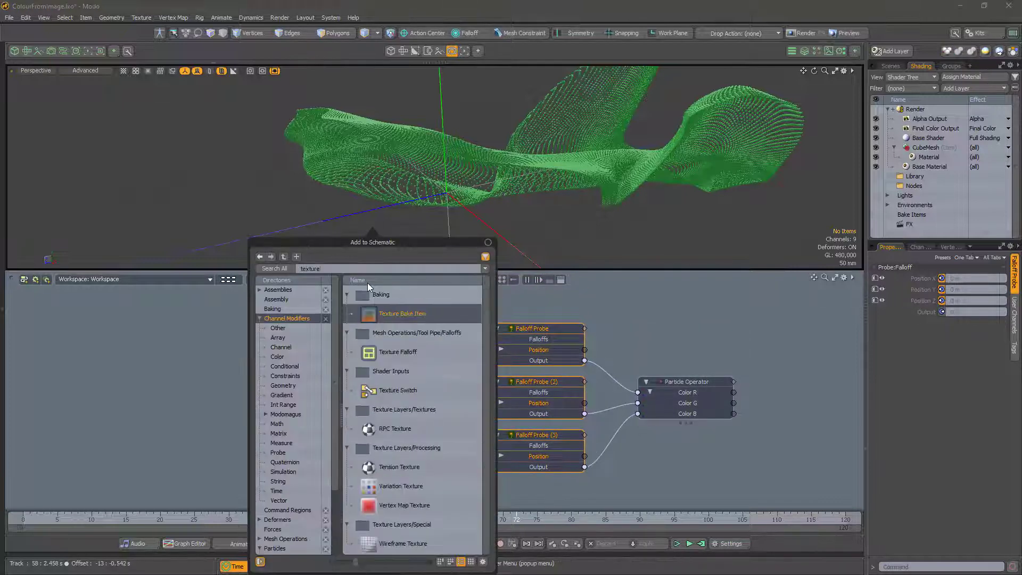
double_click(397, 352)
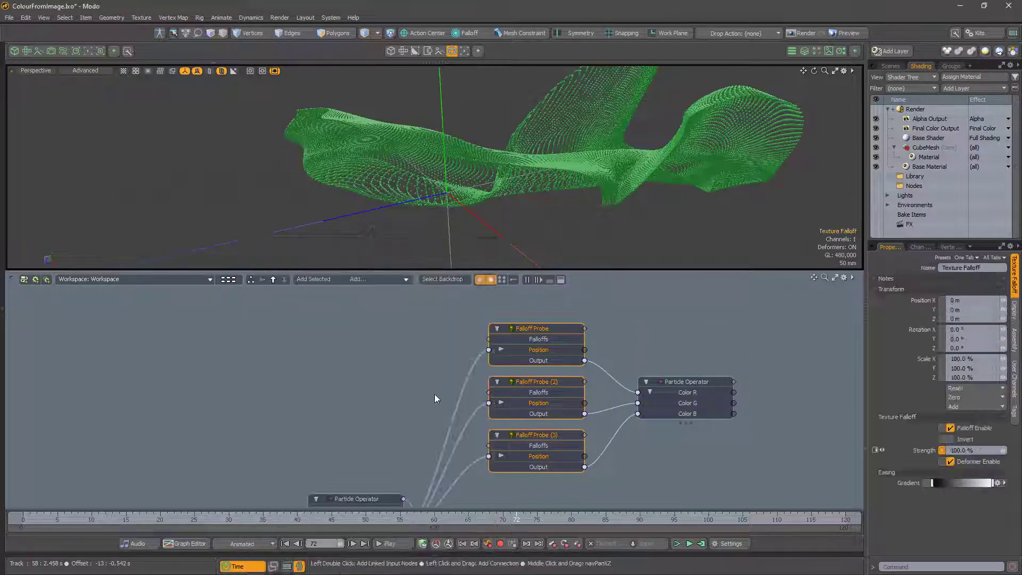
right_click(380, 330)
click(451, 485)
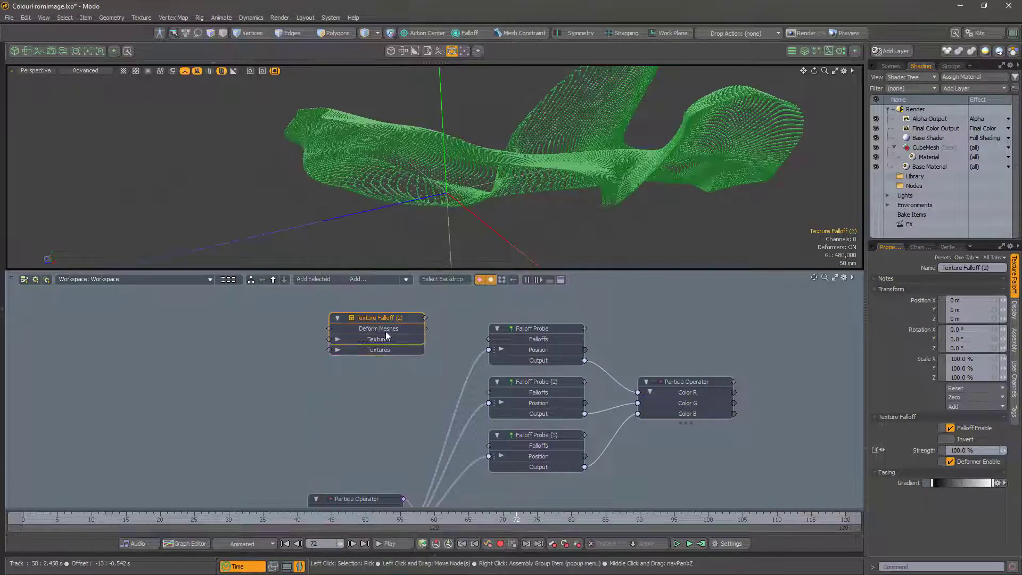
right_click(389, 381)
click(463, 486)
drag(396, 391, 392, 435)
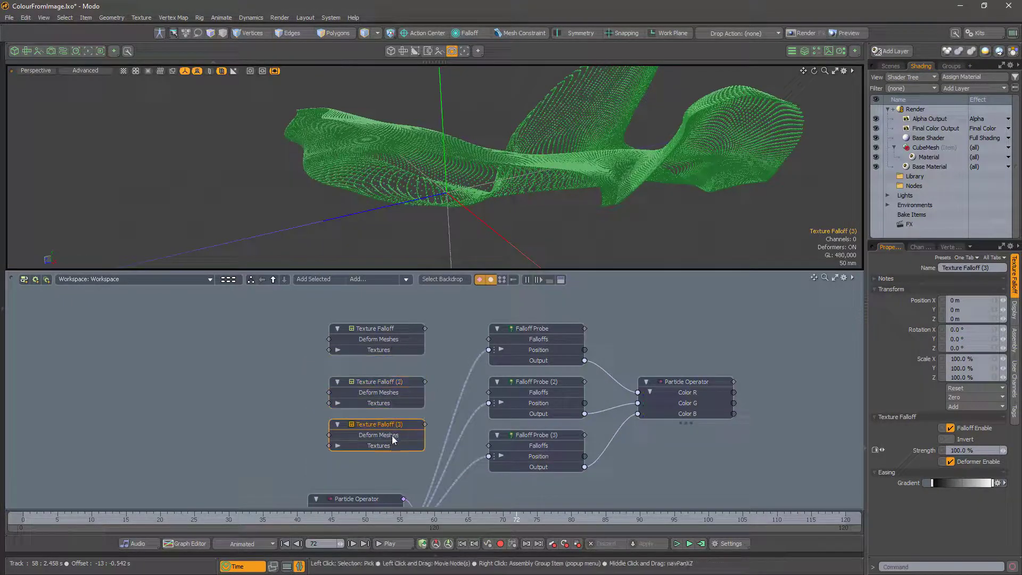
Step: Connect each of the three Texture Falloffs to the Falloffs input of its matching Falloff Probe
drag(425, 329, 488, 339)
drag(424, 382, 465, 398)
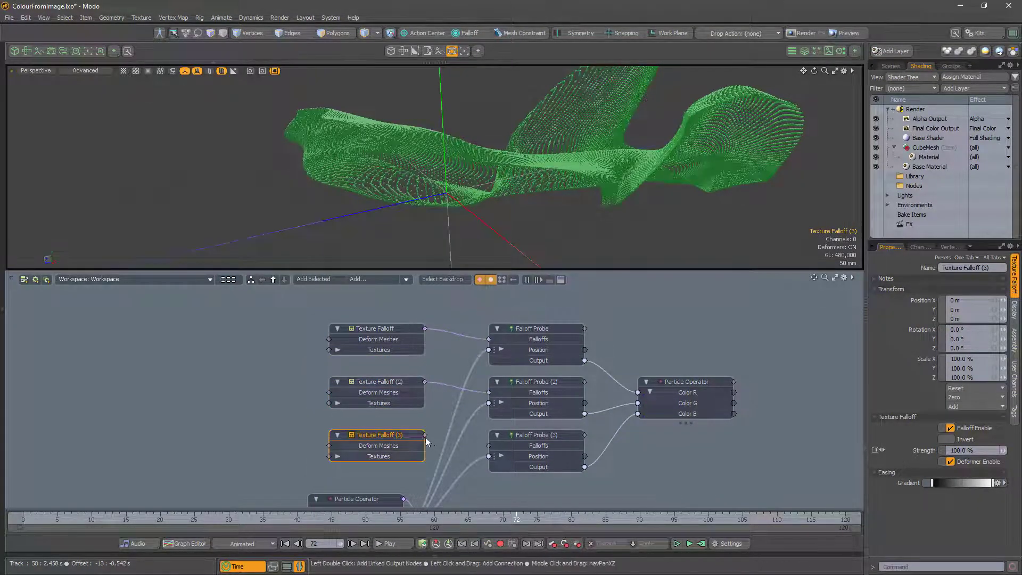
drag(491, 452, 489, 446)
middle_drag(262, 427, 327, 423)
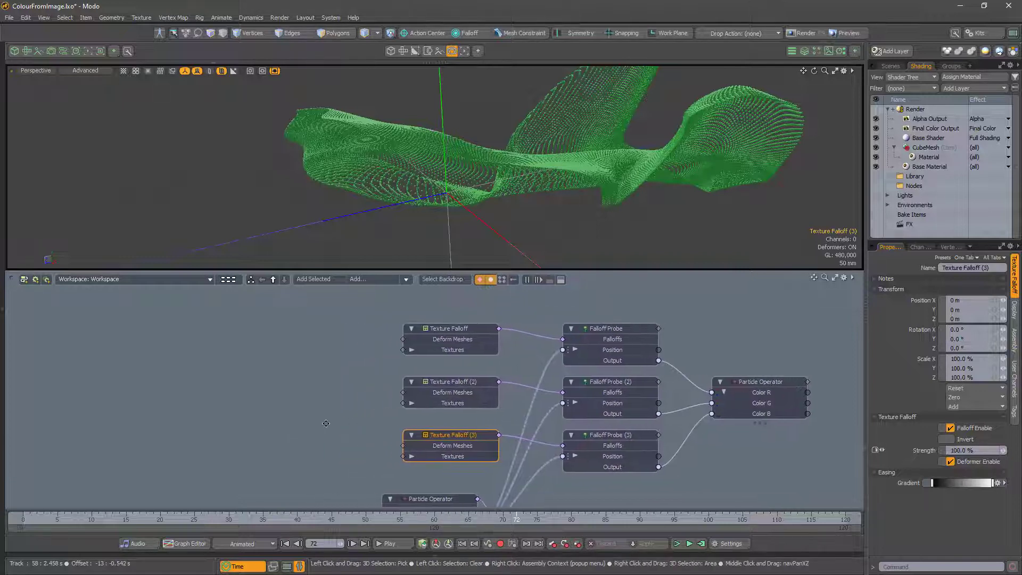
Step: Add an empty image map node to the schematic and place it ahead of the first Texture Falloff
click(368, 280)
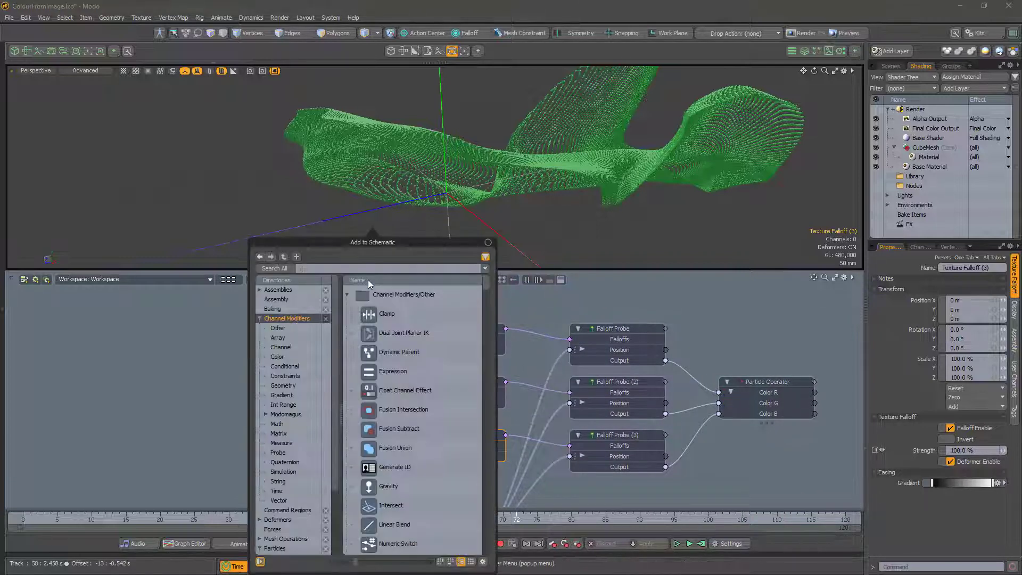
double_click(393, 313)
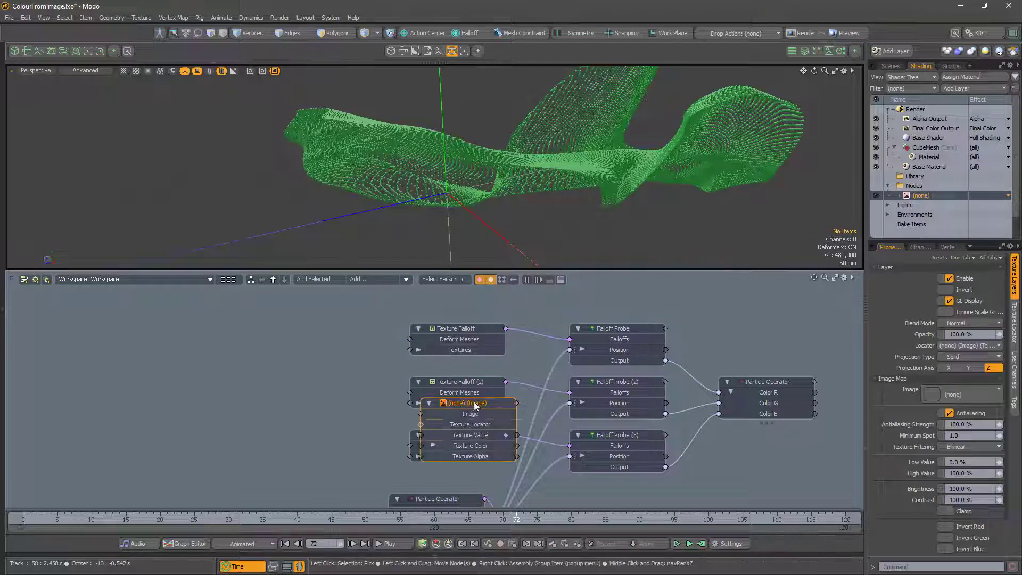
drag(478, 399, 338, 319)
Step: Create two texture instances of the image node and stack all three alongside the Texture Falloffs
right_click(337, 319)
mouse_move(325, 486)
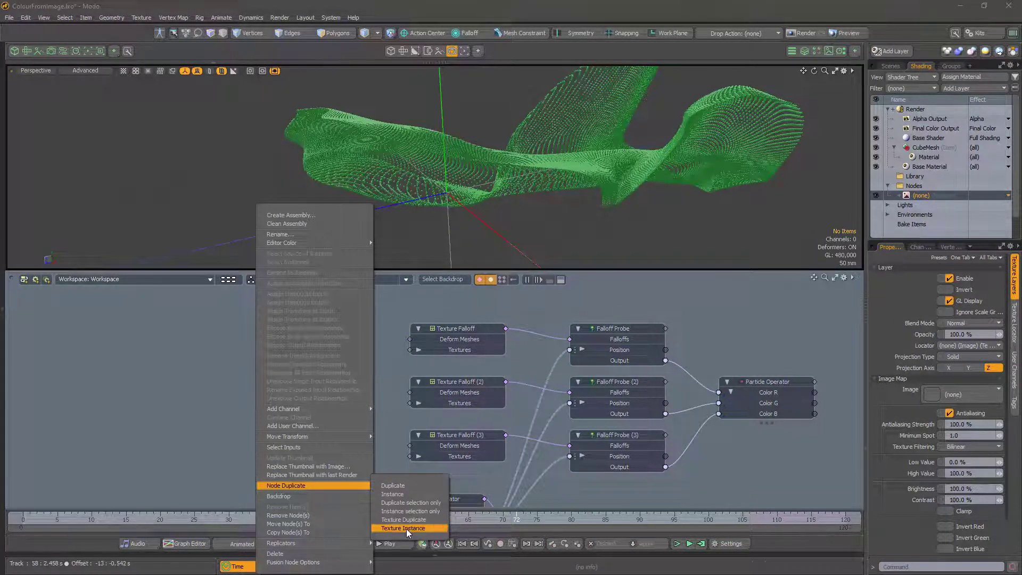
click(407, 520)
drag(330, 290, 333, 452)
right_click(335, 386)
mouse_move(320, 483)
click(421, 530)
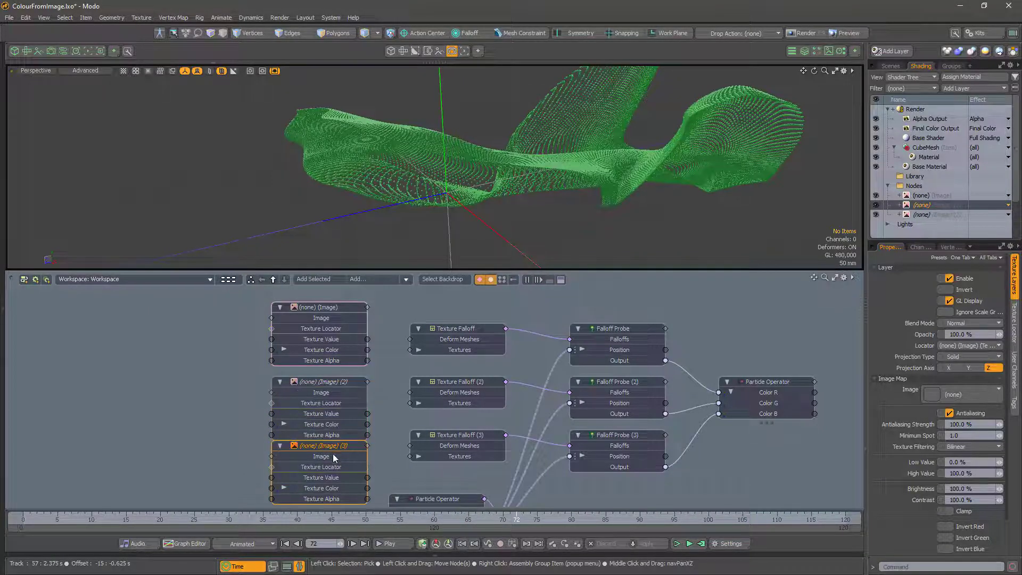
middle_drag(333, 453, 340, 439)
drag(333, 304, 333, 294)
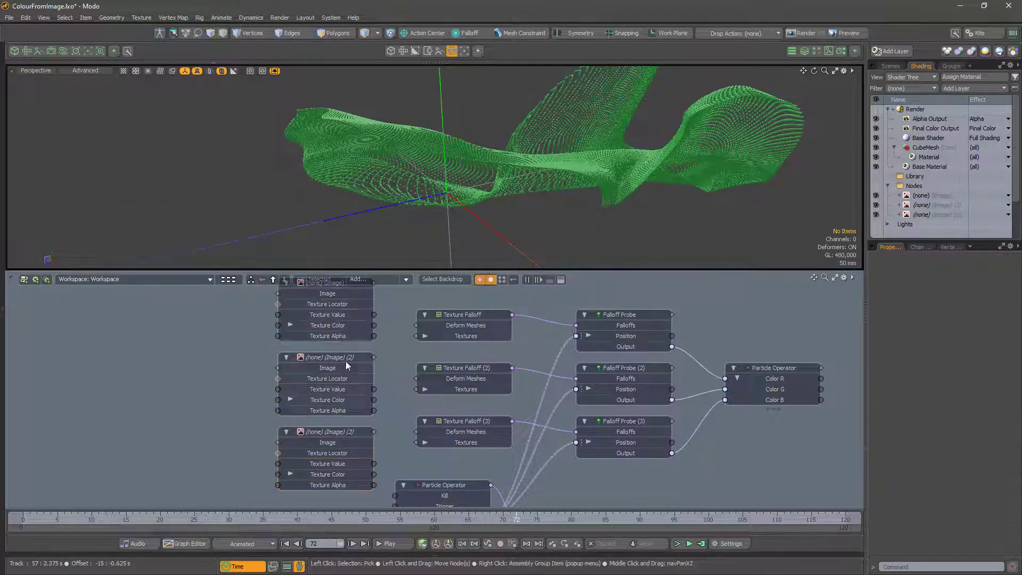
Step: Connect each image node to the Textures input of its matching Texture Falloff and show their shared texture locator node
middle_drag(388, 321, 389, 337)
drag(373, 299, 416, 405)
drag(373, 448, 416, 459)
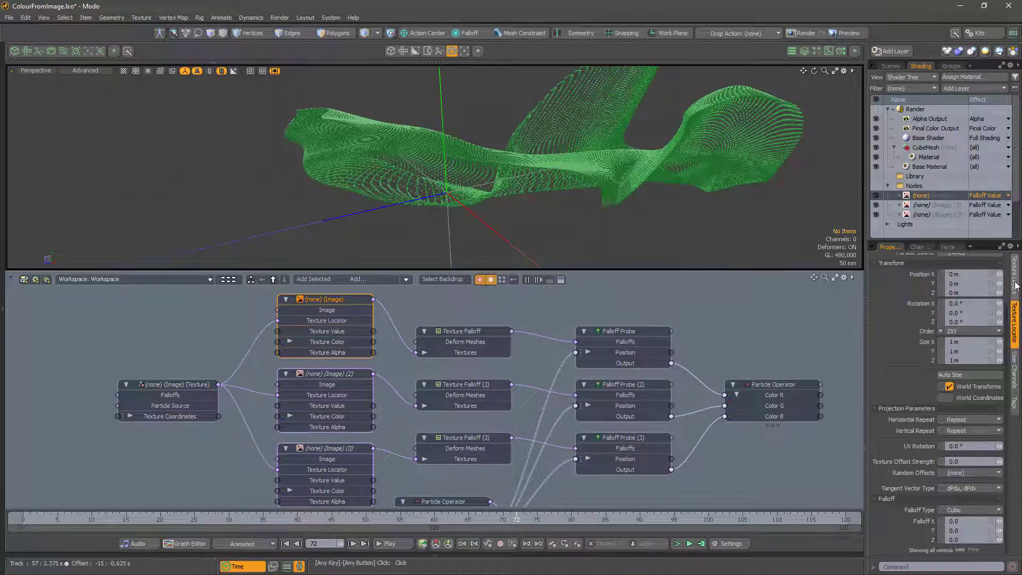
Step: Enable Swizzling on the first image's texture layer and set its Channel to Red
click(1015, 285)
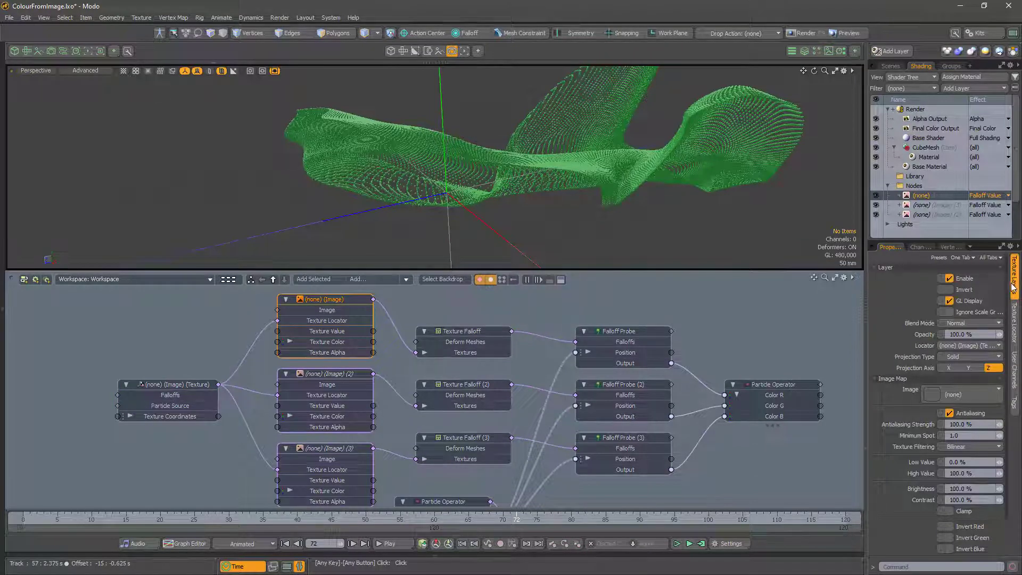
scroll(953, 404, down, 2)
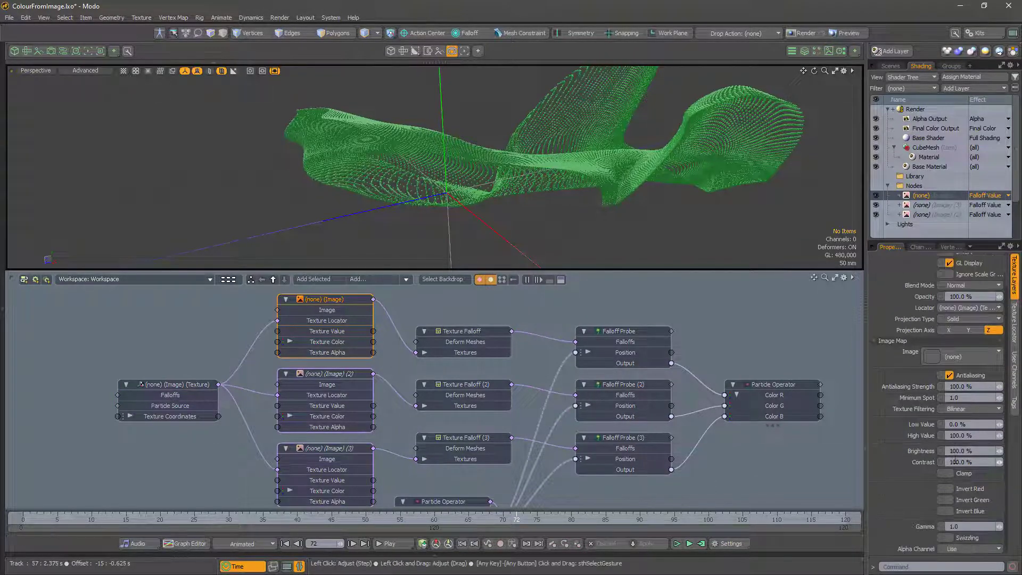
click(950, 538)
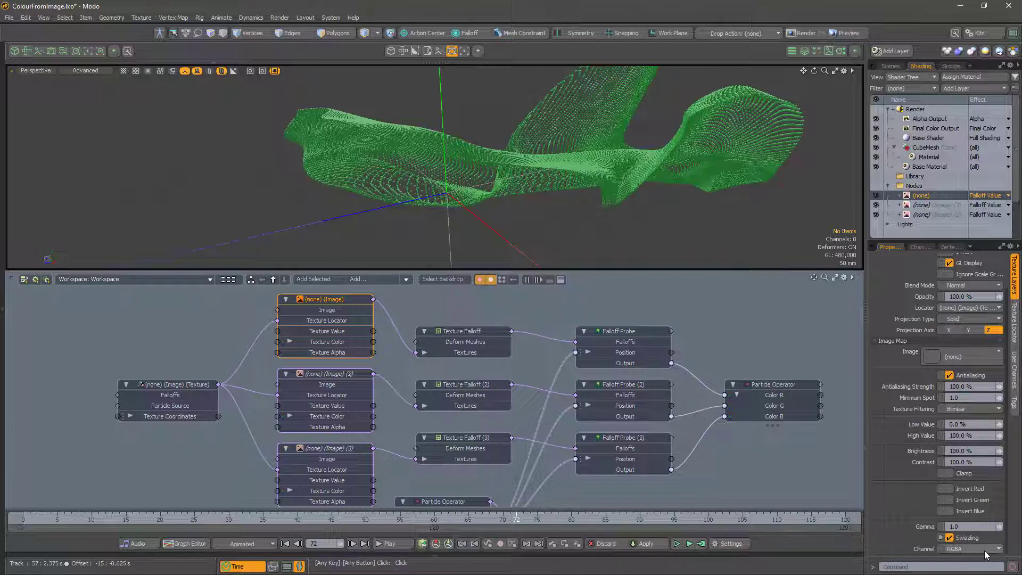
click(985, 551)
click(988, 551)
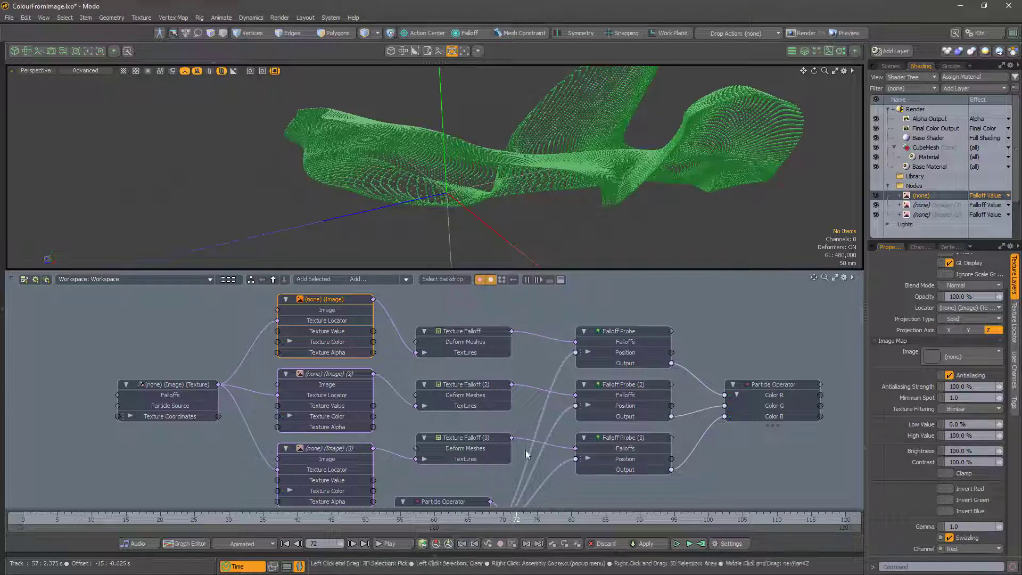
Step: Set the swizzle Channel to Green on the second image and to Blue on the third
click(336, 379)
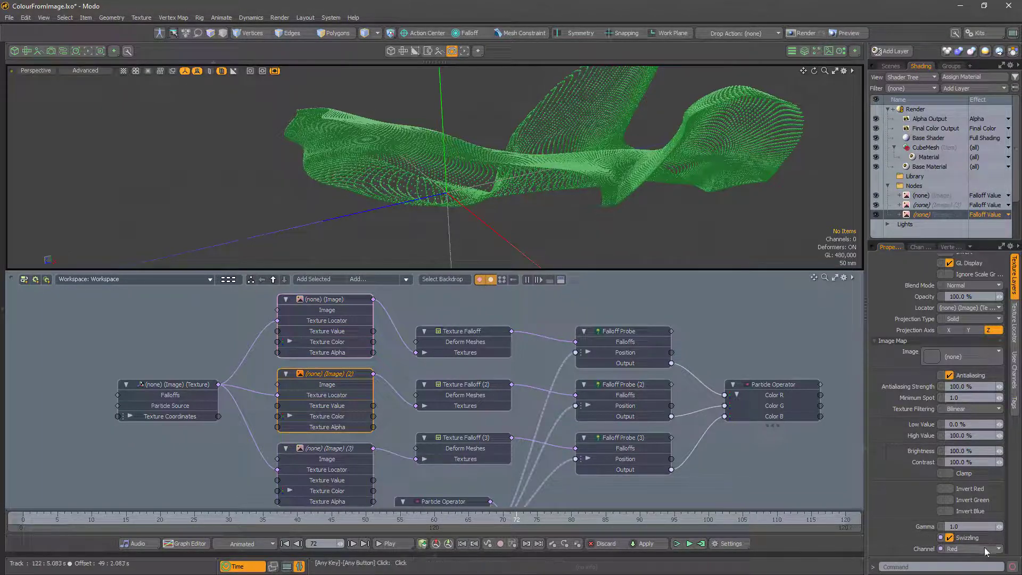
click(986, 551)
click(984, 558)
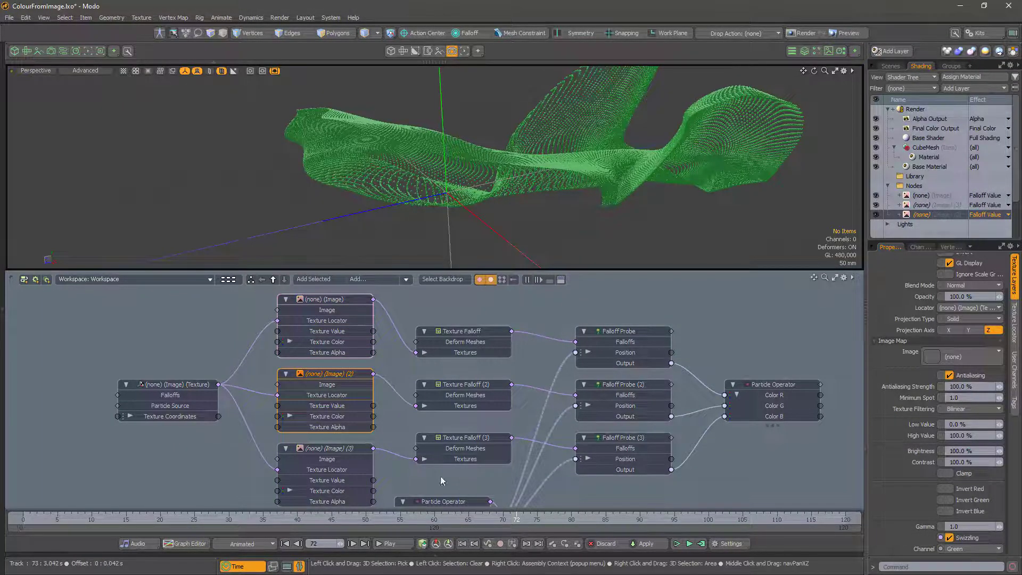
click(328, 449)
click(963, 548)
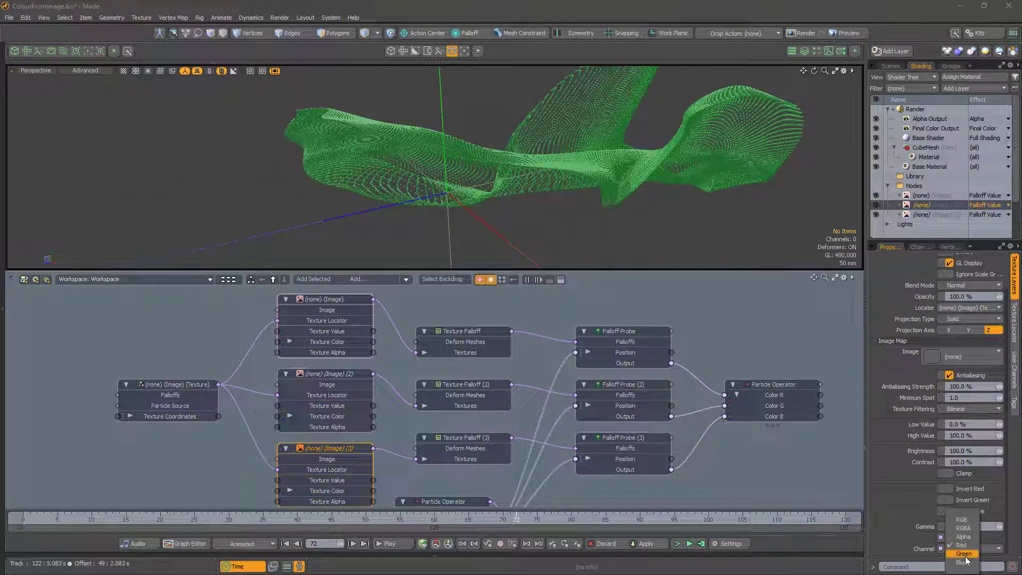
click(963, 562)
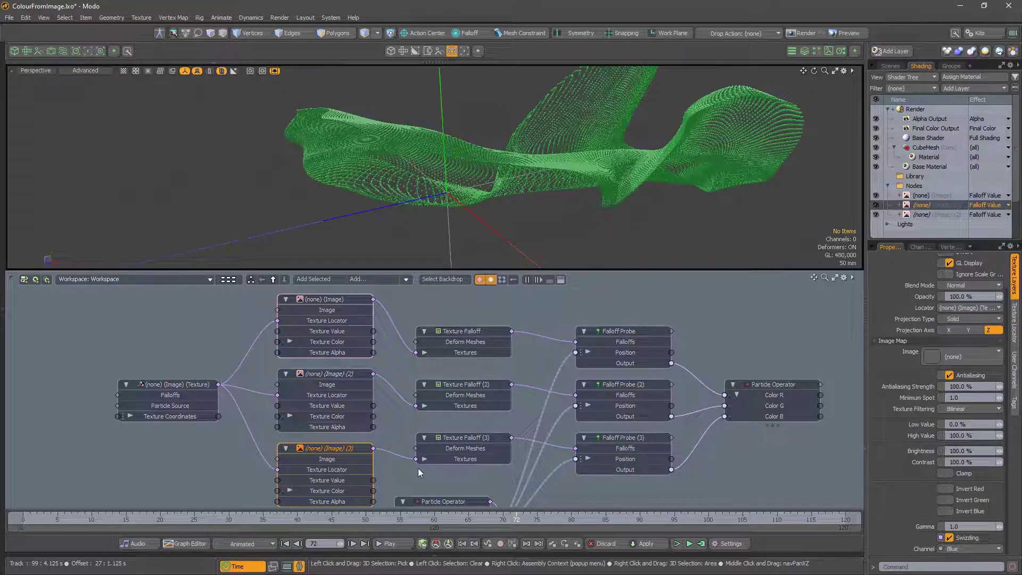
Step: Set the shared texture locator's Projection Type to Planar with Y as the projection axis
click(171, 384)
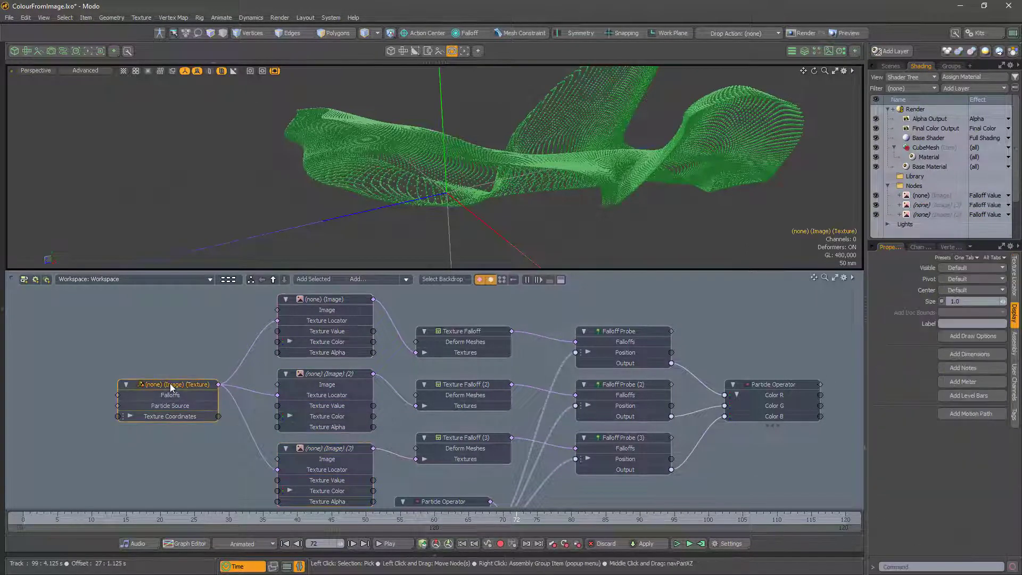
click(1014, 274)
click(970, 268)
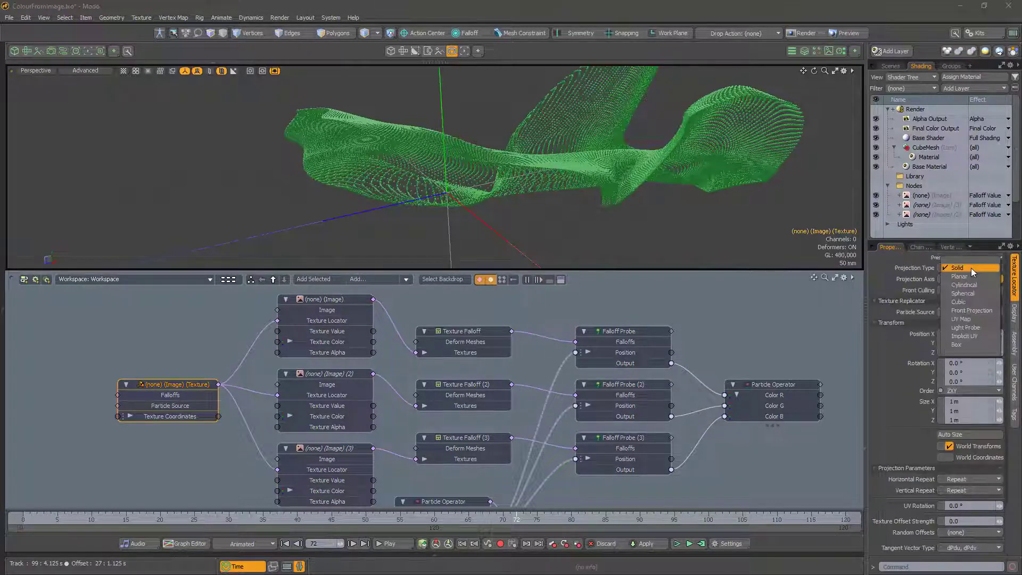
click(970, 273)
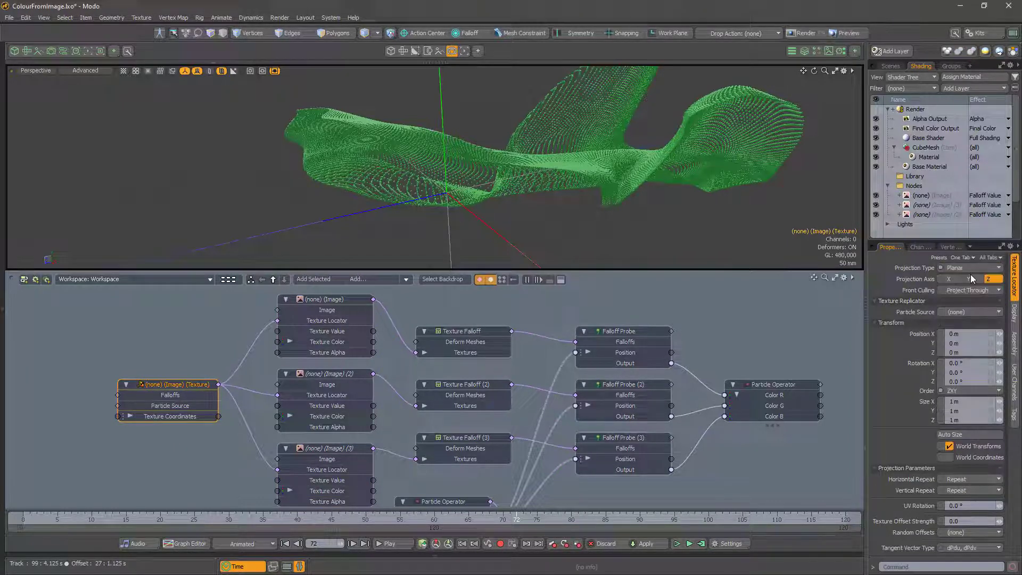
Step: Bring the Modo_UV_checker clip into the schematic and connect it to the Image input of all three image nodes
click(828, 51)
drag(764, 101, 61, 317)
drag(157, 320, 209, 315)
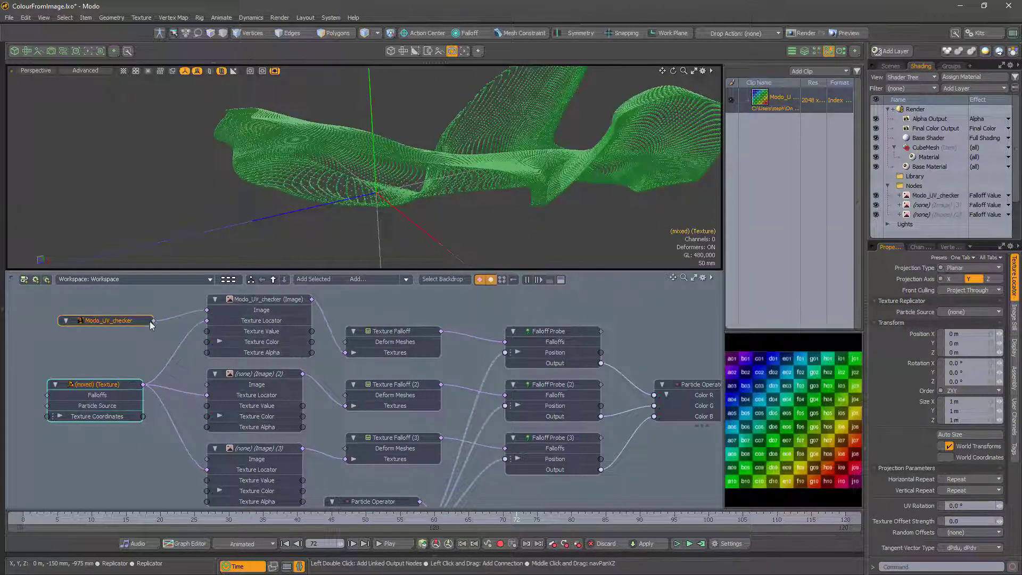
drag(201, 382, 207, 384)
drag(153, 321, 209, 458)
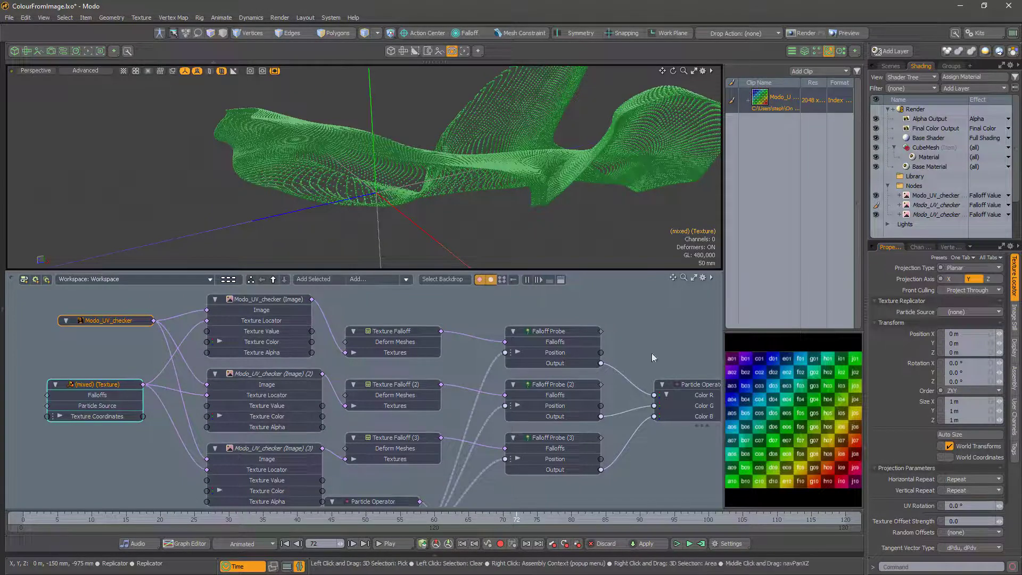
Step: Add a Constant layer above the CubeMesh material and place it in the schematic
alt+shift+drag(661, 349, 473, 371)
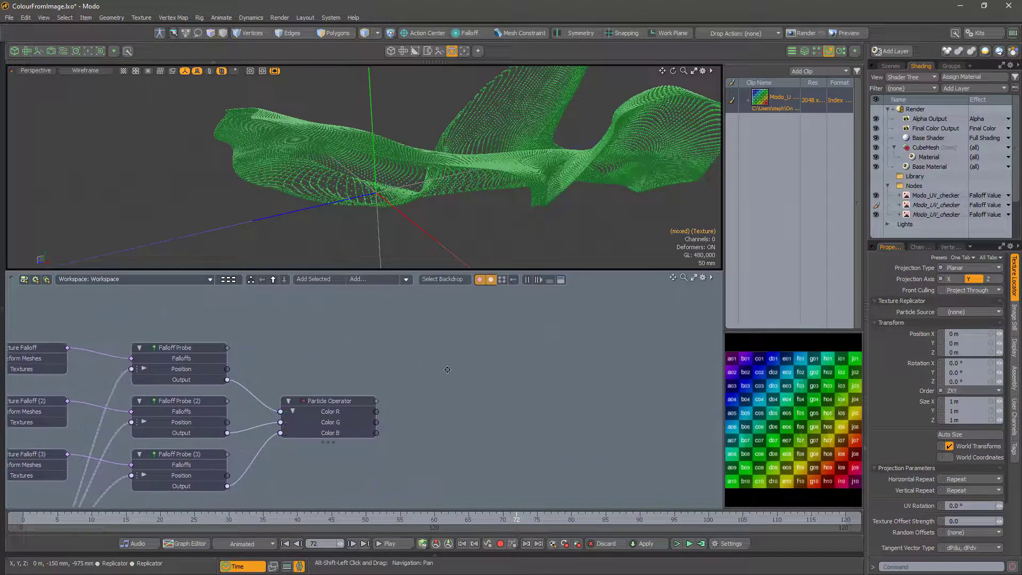
click(930, 157)
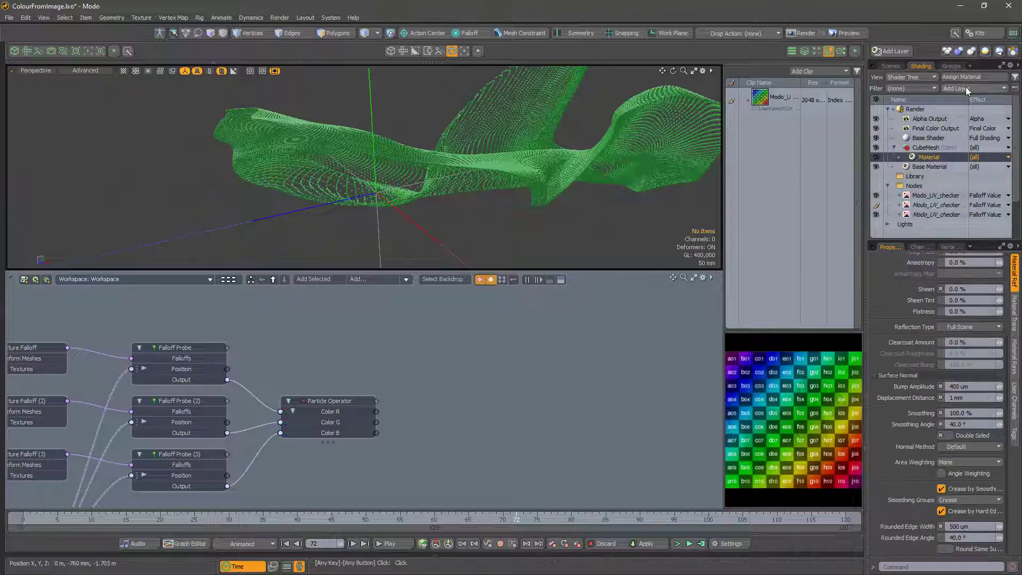
click(966, 88)
mouse_move(961, 153)
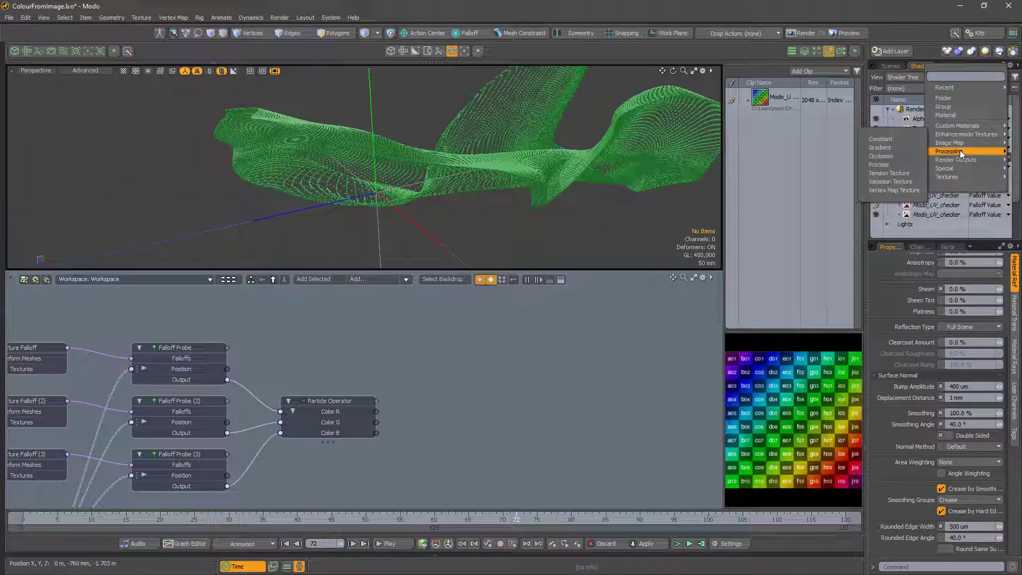
click(891, 139)
drag(929, 157, 616, 382)
Step: Add a Particle Sample shader input beside the Constant and link its Particle Color to the Constant's Color
click(370, 280)
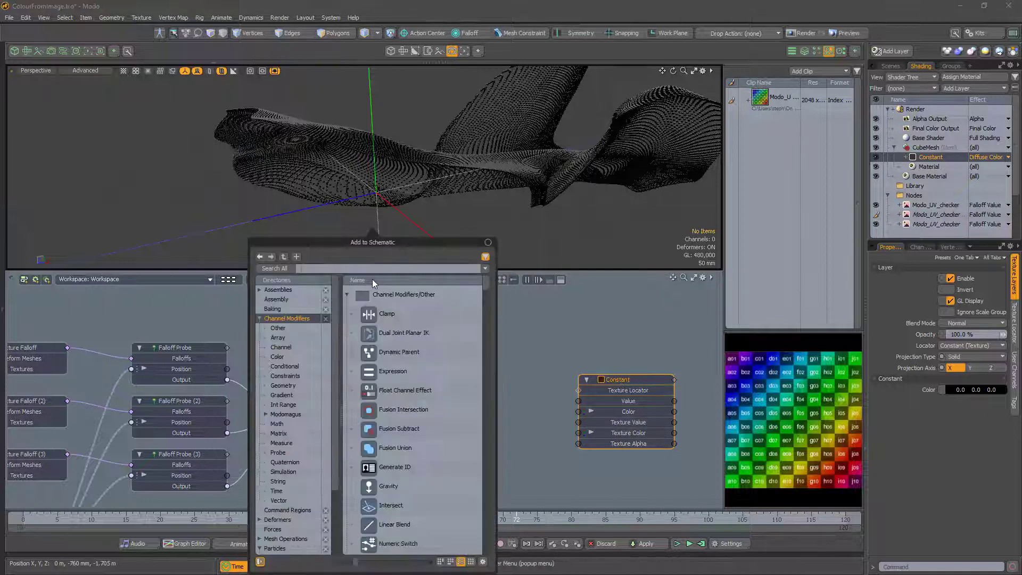
text(part)
text(icle s)
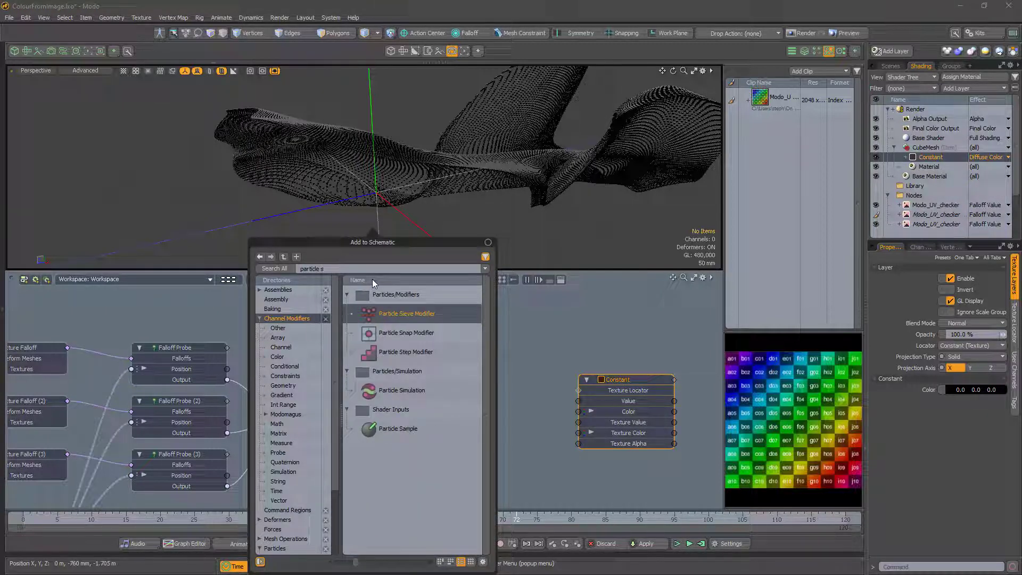
double_click(395, 429)
drag(113, 486, 494, 360)
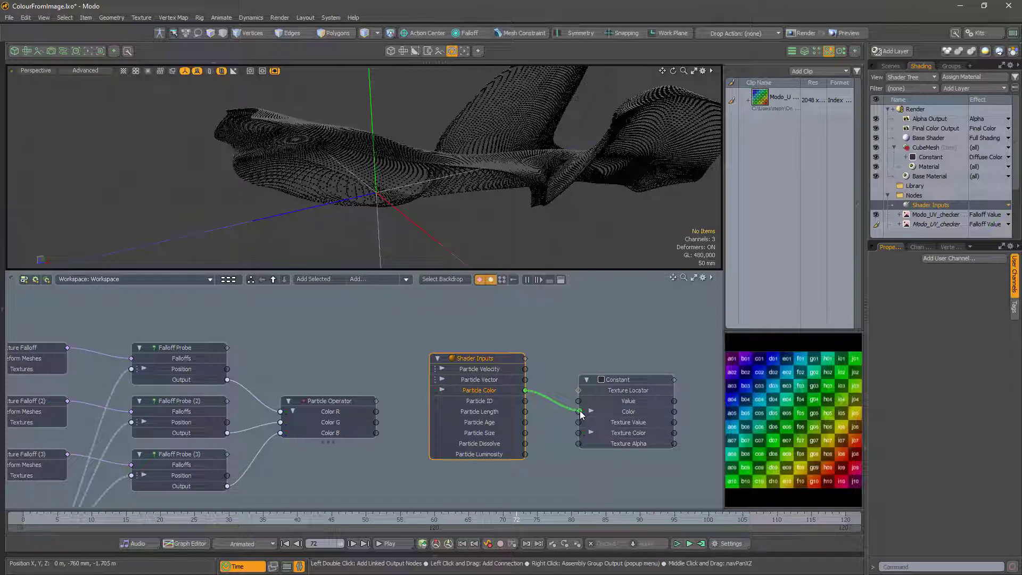
drag(580, 414, 579, 411)
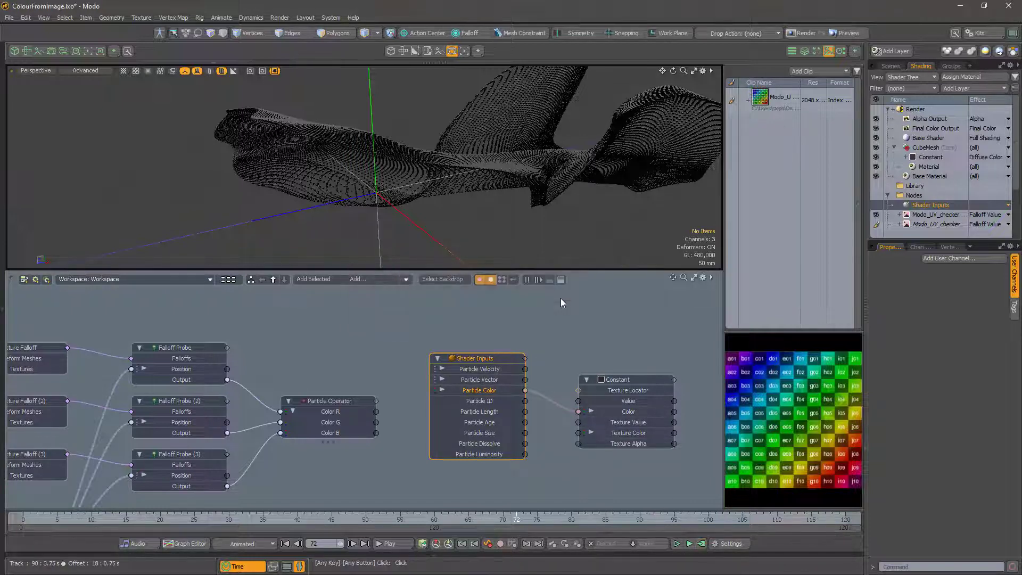
Step: Open the Preview render, run it at frame 20 and move its window clear of the schematic nodes
key(F8)
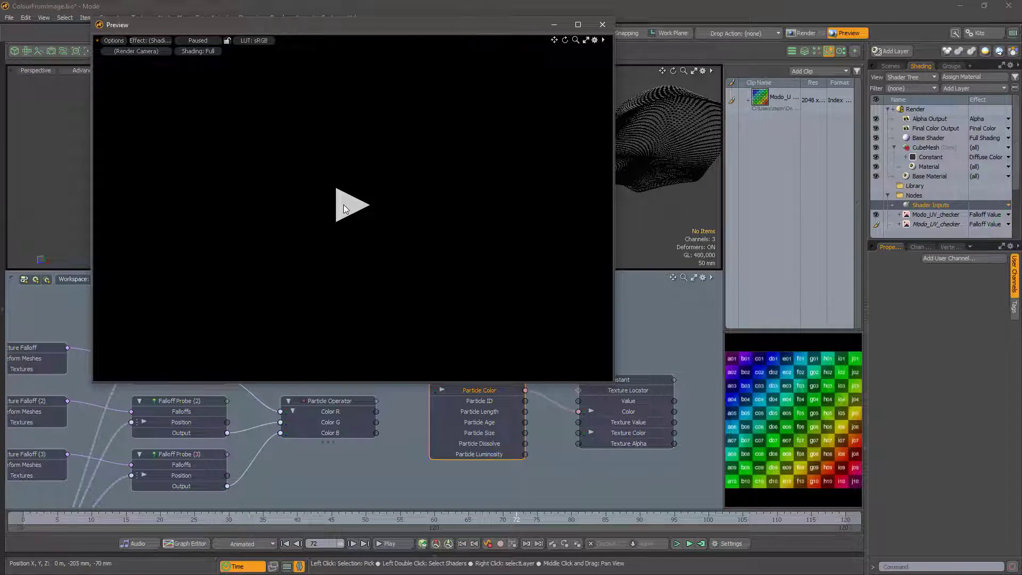
click(344, 208)
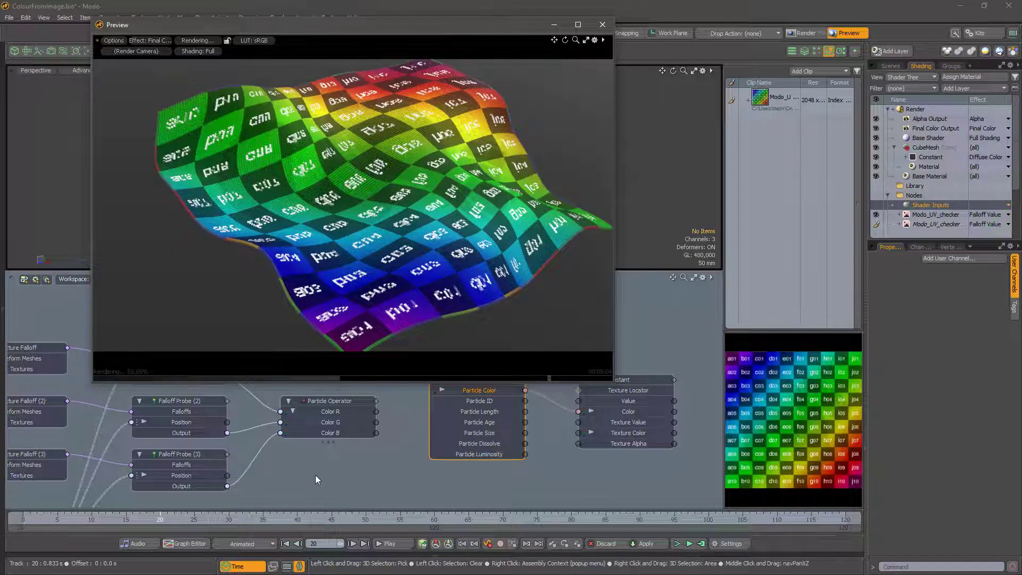
drag(444, 42, 627, 17)
Step: Set the shared texture locator's Size Z to -1 m and recompute the simulation from 0 to 120
middle_drag(263, 368, 279, 378)
alt+shift+drag(279, 378, 527, 375)
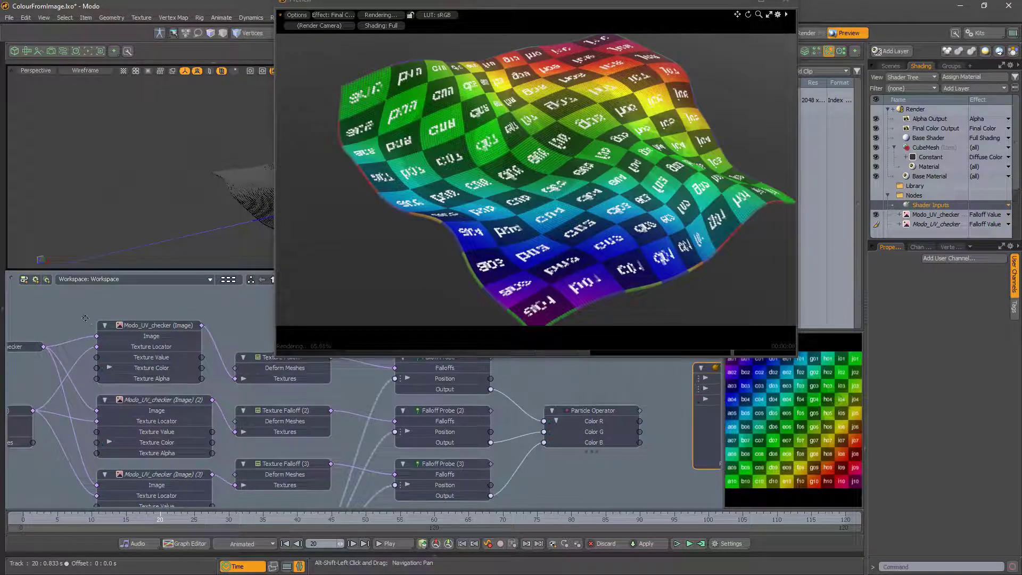
alt+shift+drag(85, 319, 274, 349)
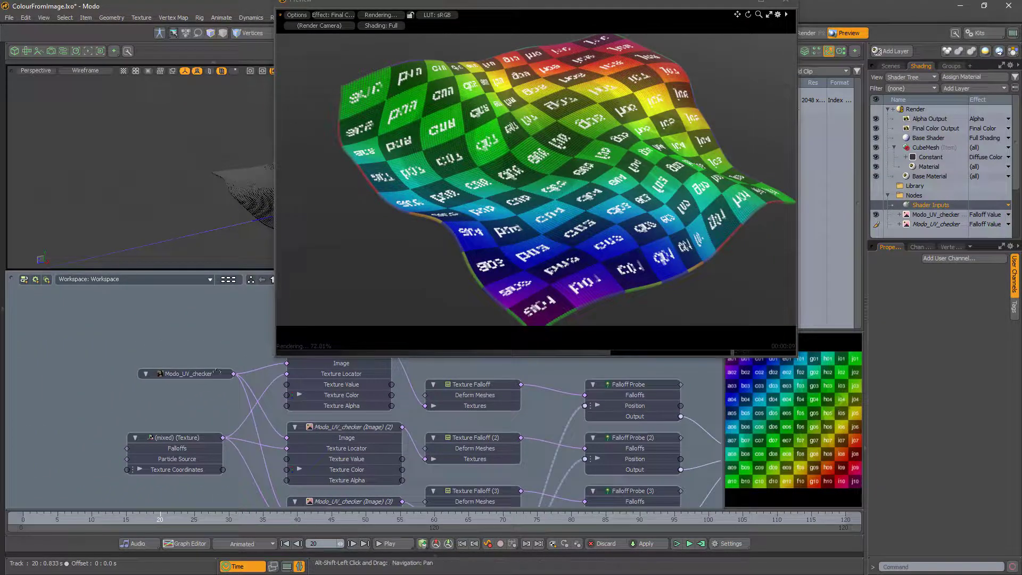
click(181, 437)
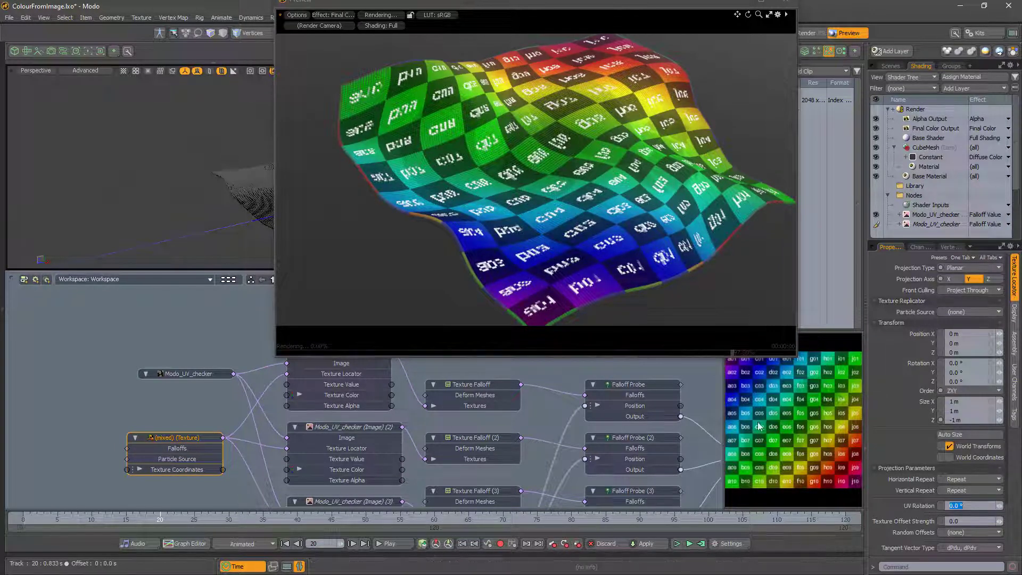
click(701, 544)
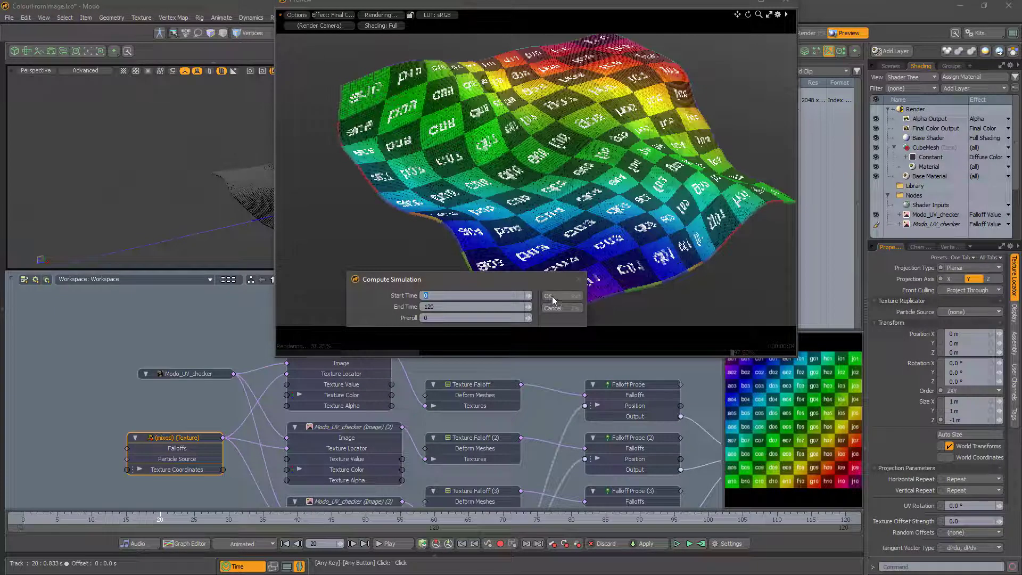
click(550, 296)
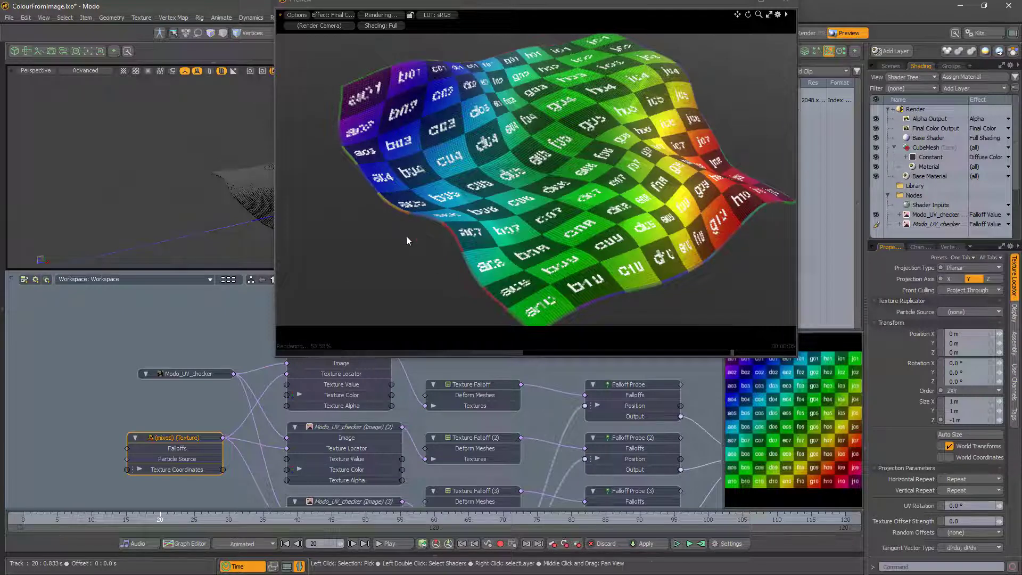
Step: Set the texture locator's Horizontal Repeat and Vertical Repeat to Edge, and compute the 0 to 120 simulation again
click(972, 479)
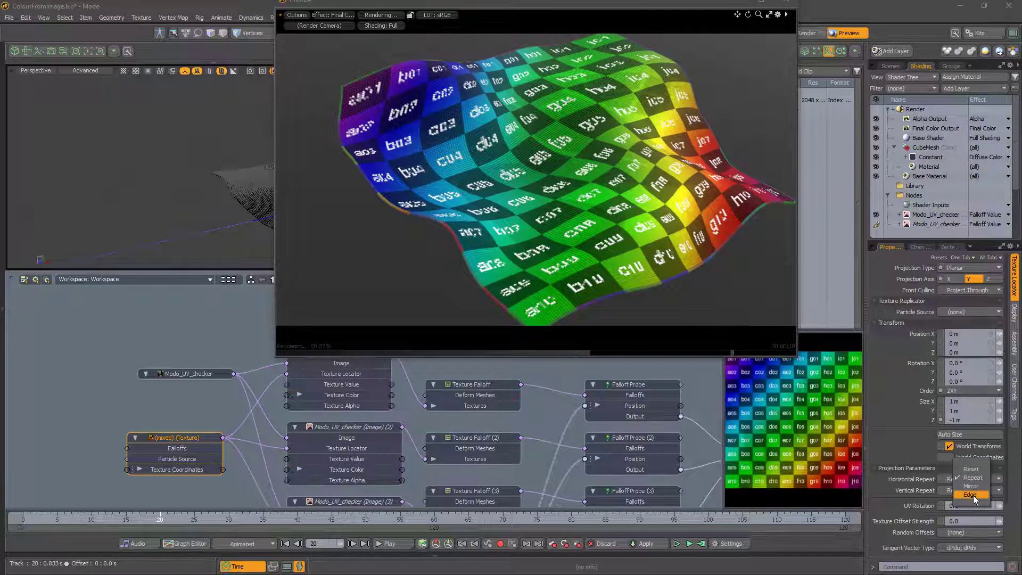
click(973, 487)
click(971, 504)
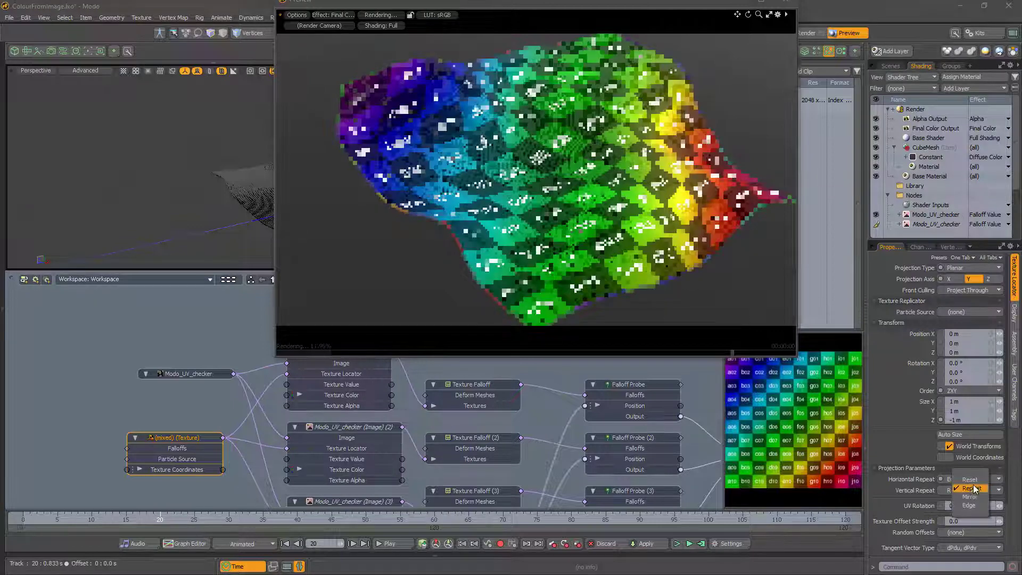
click(701, 544)
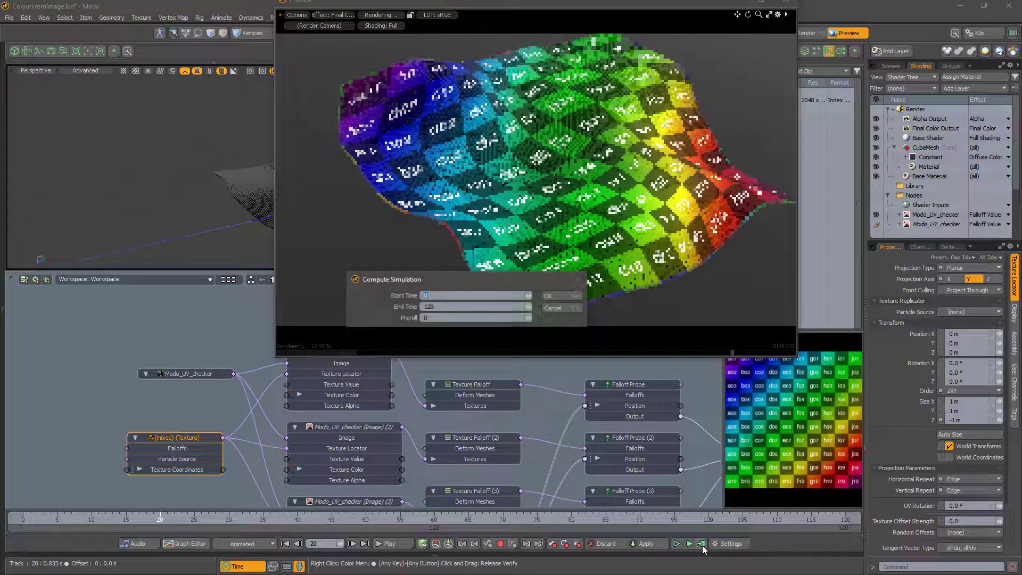
click(550, 296)
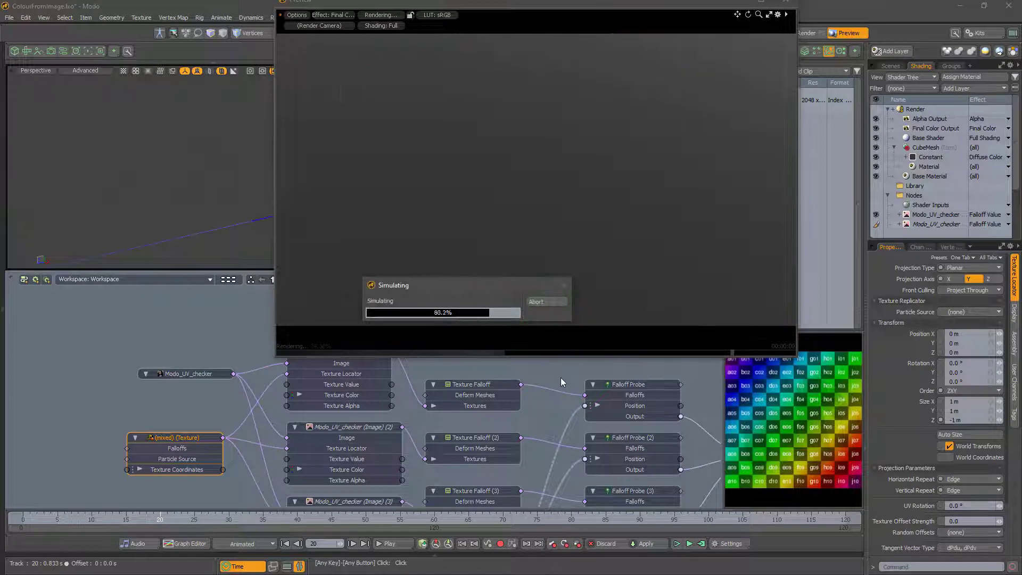